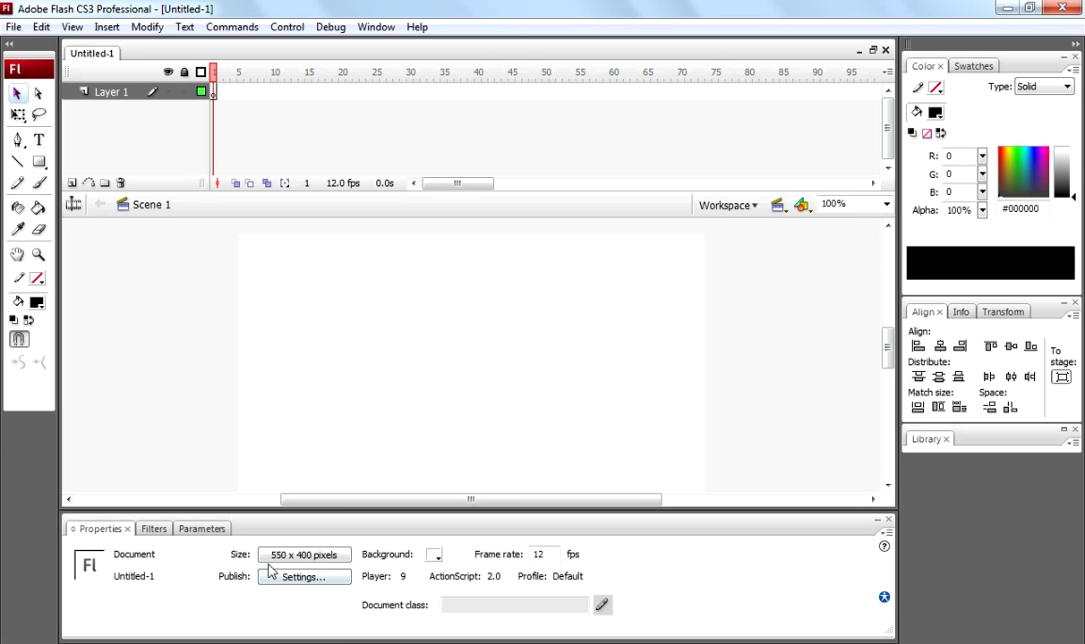
Set the document size to 600 x 600 pixels with a black background
left_click(289, 557)
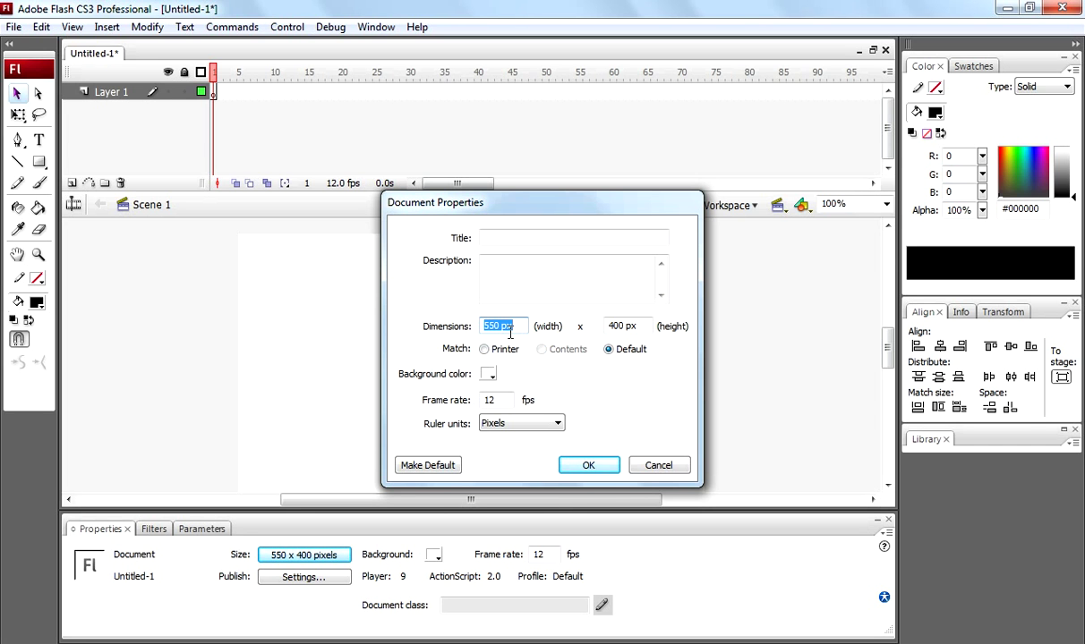
type("66")
type("0")
key("Tab")
type("6")
left_click(490, 378)
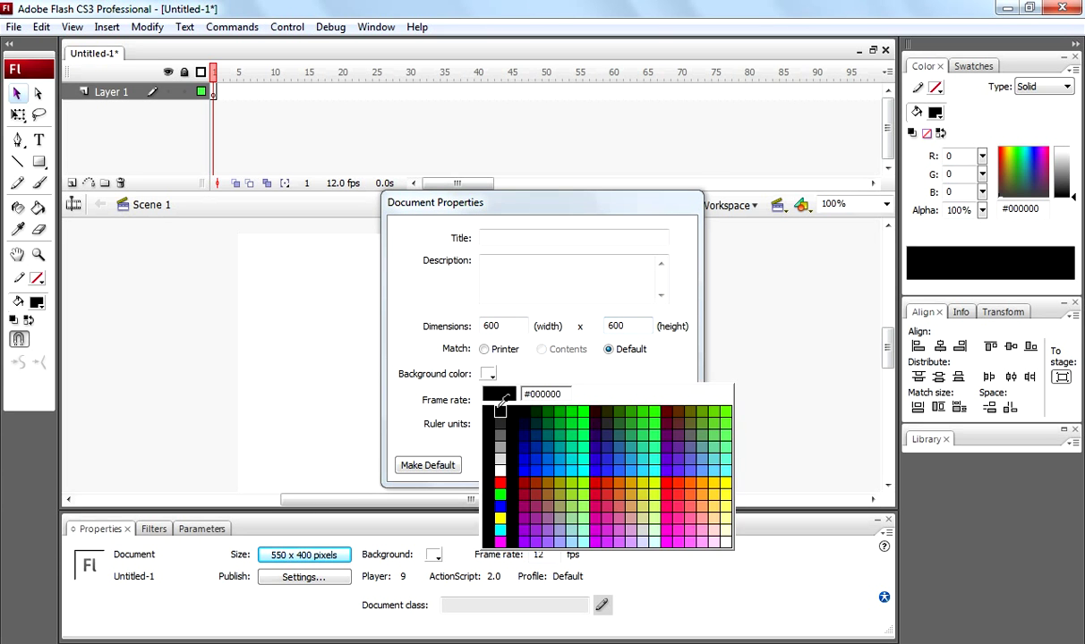
left_click(494, 404)
left_click(573, 464)
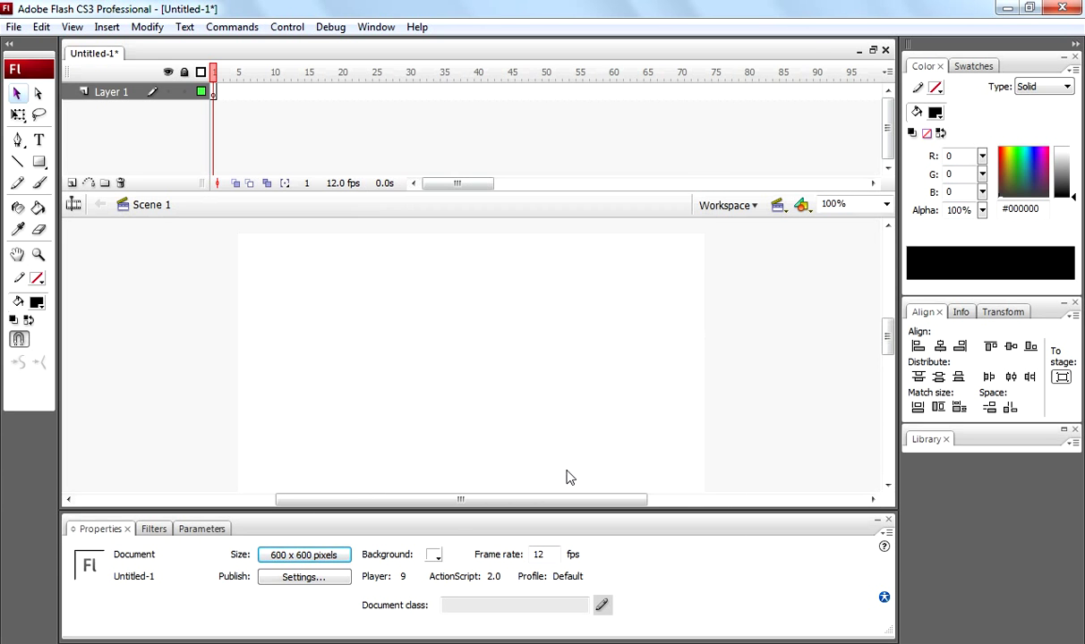
left_click(435, 528)
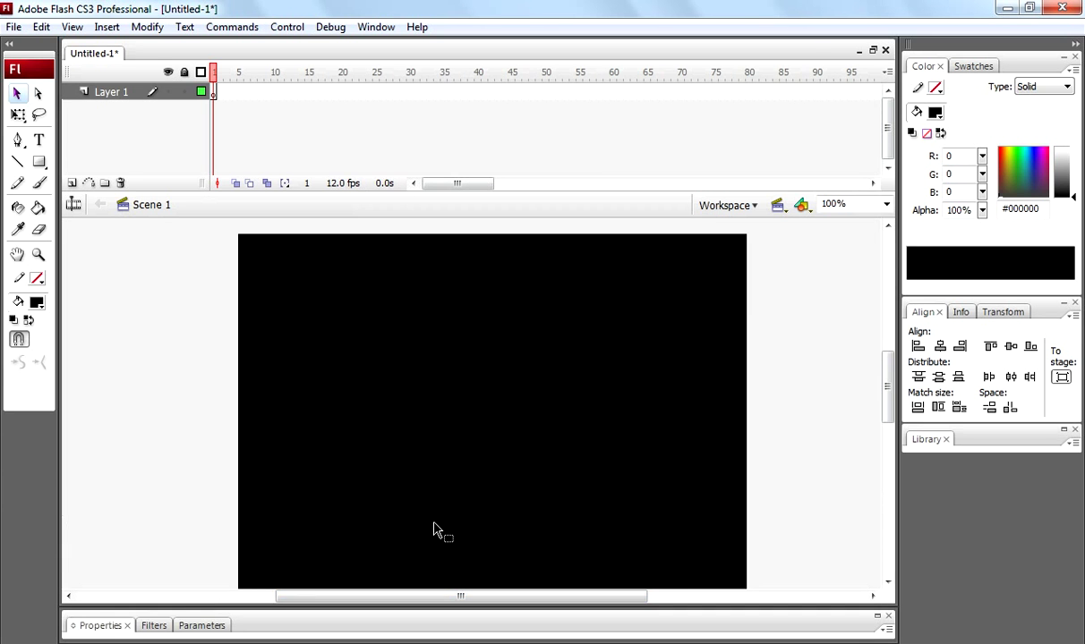
Import the bracelet JPG image from the desktop onto the stage and fit the whole stage in view
left_click(13, 27)
mouse_move(40, 324)
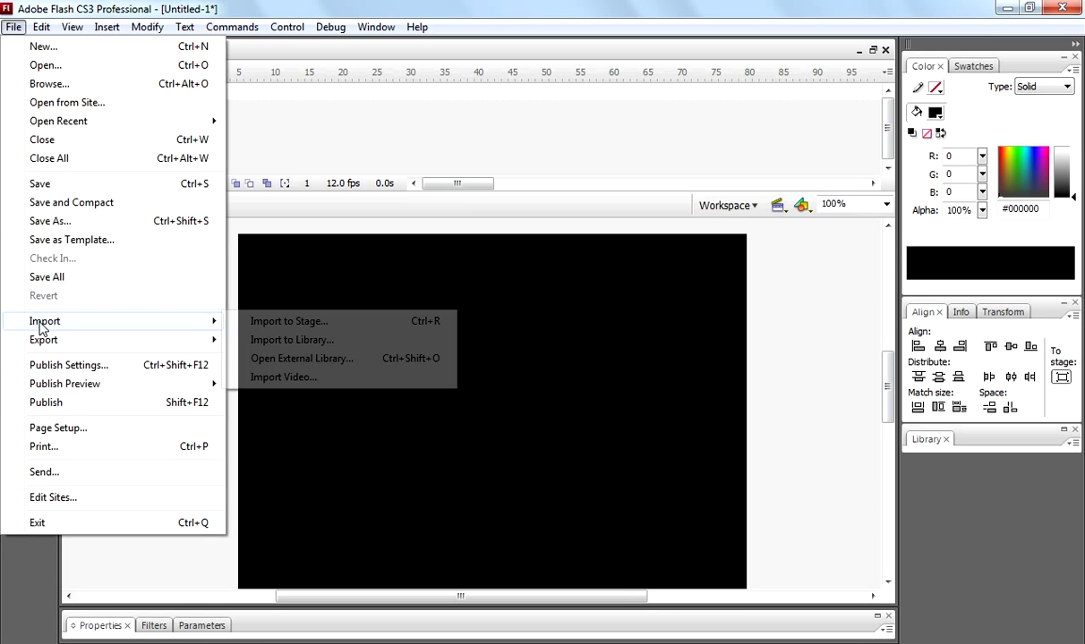
left_click(265, 322)
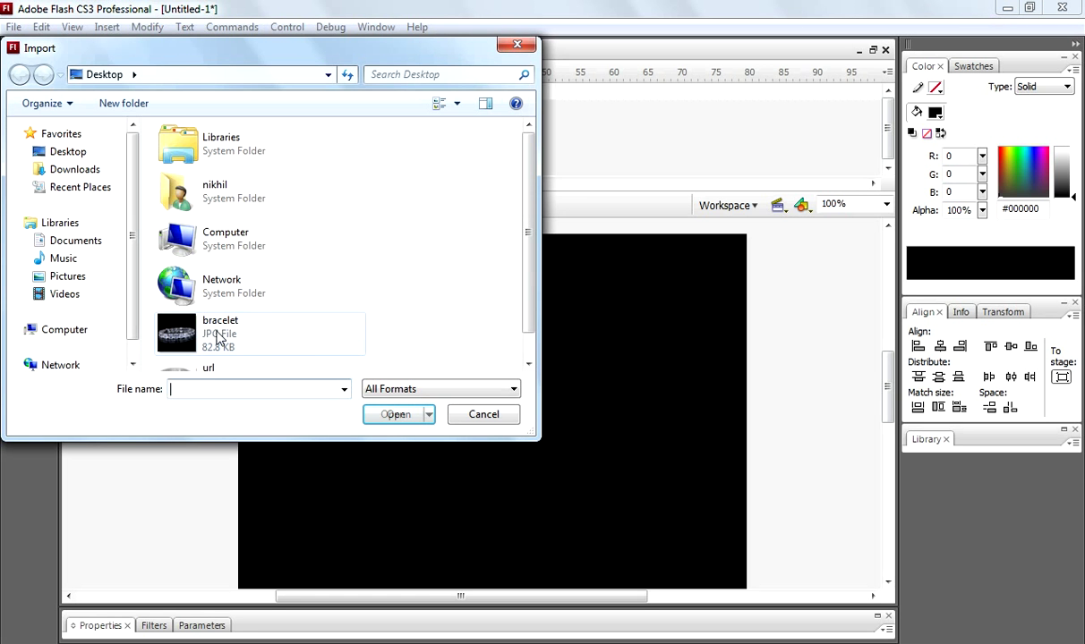
left_click(213, 333)
left_click(379, 415)
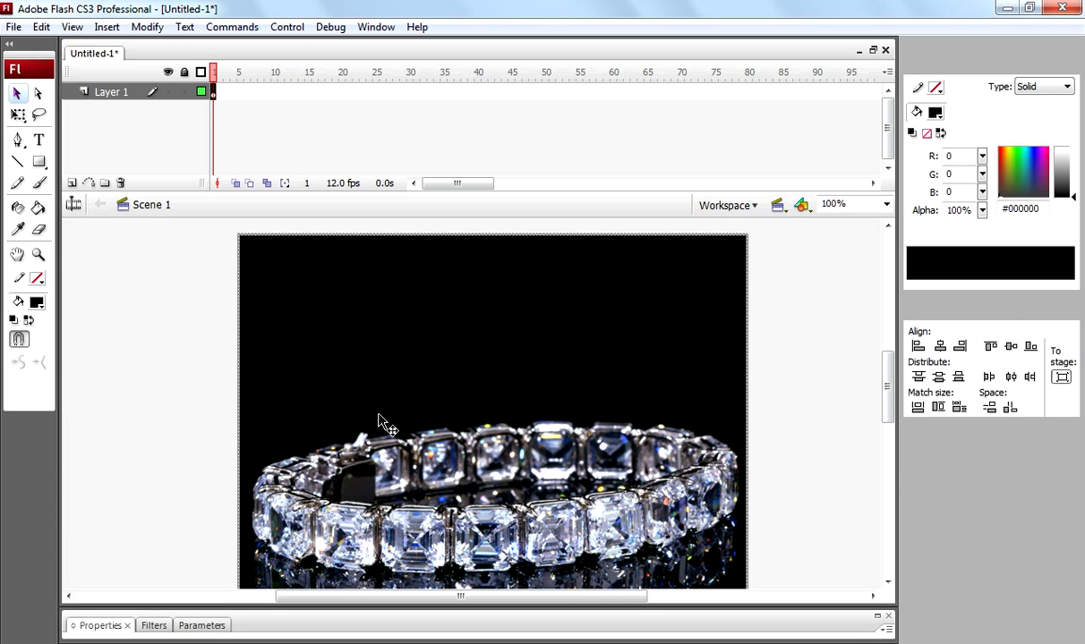
key("ctrl+2")
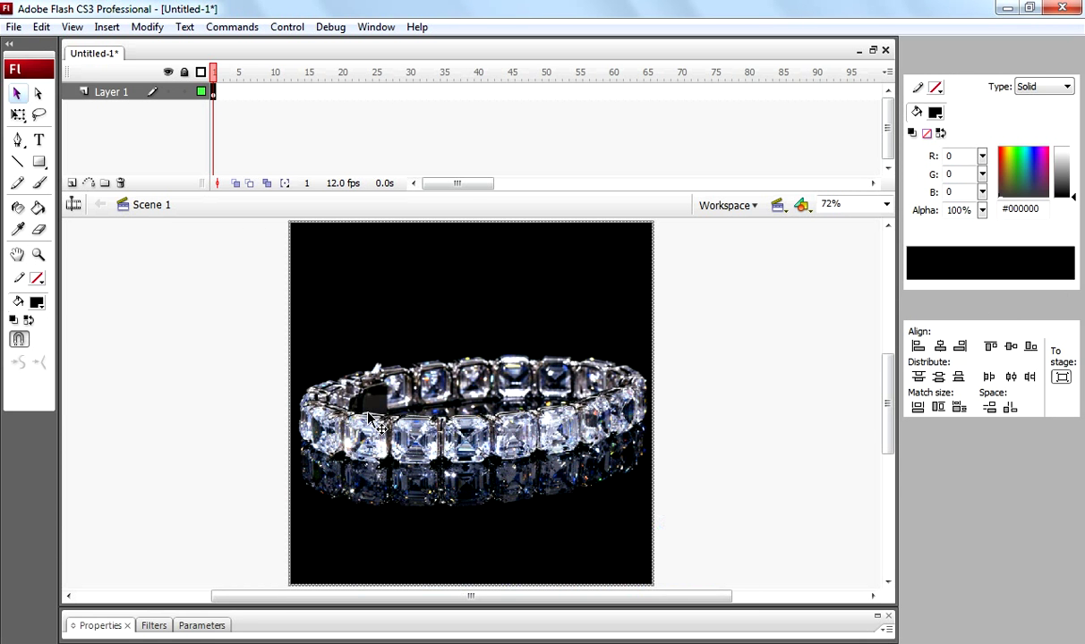
Rename the image's layer as bracelet and lock it
double_click(123, 93)
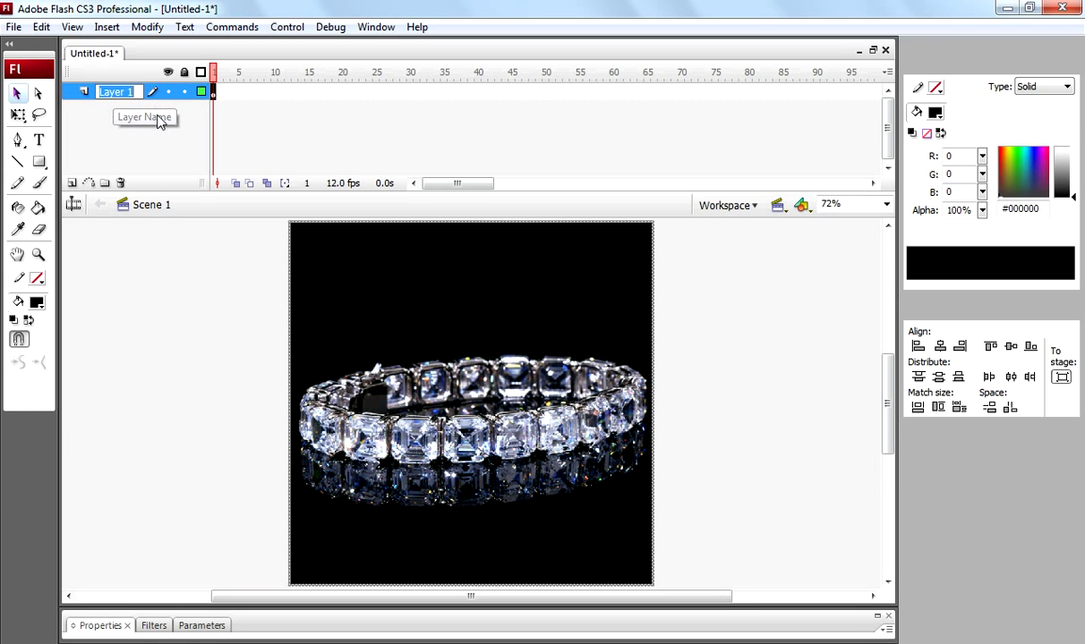
type("bracelet")
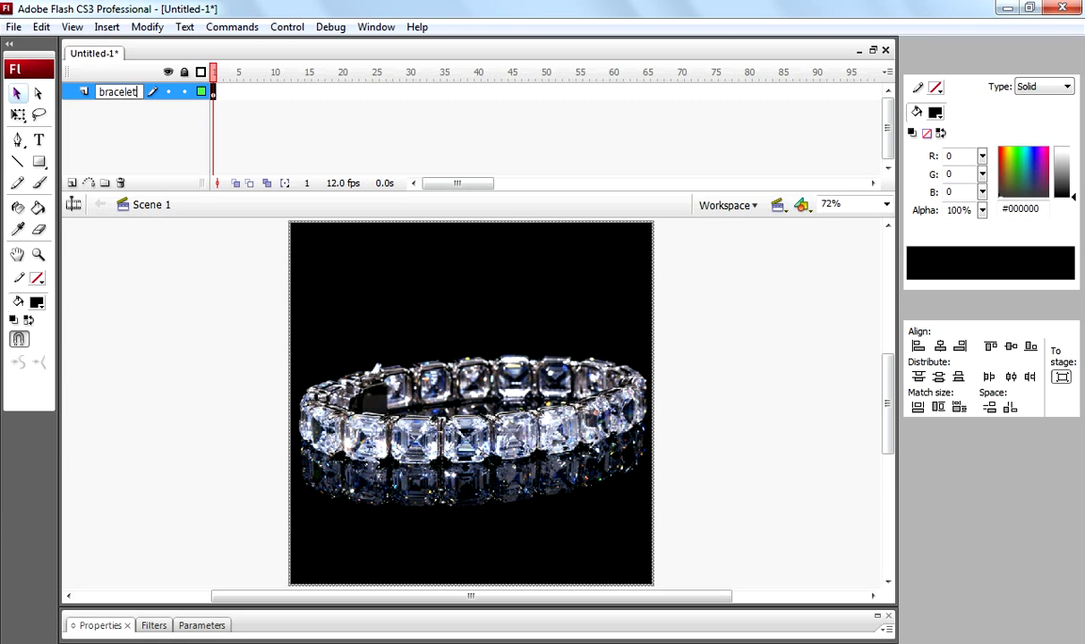
left_click(159, 124)
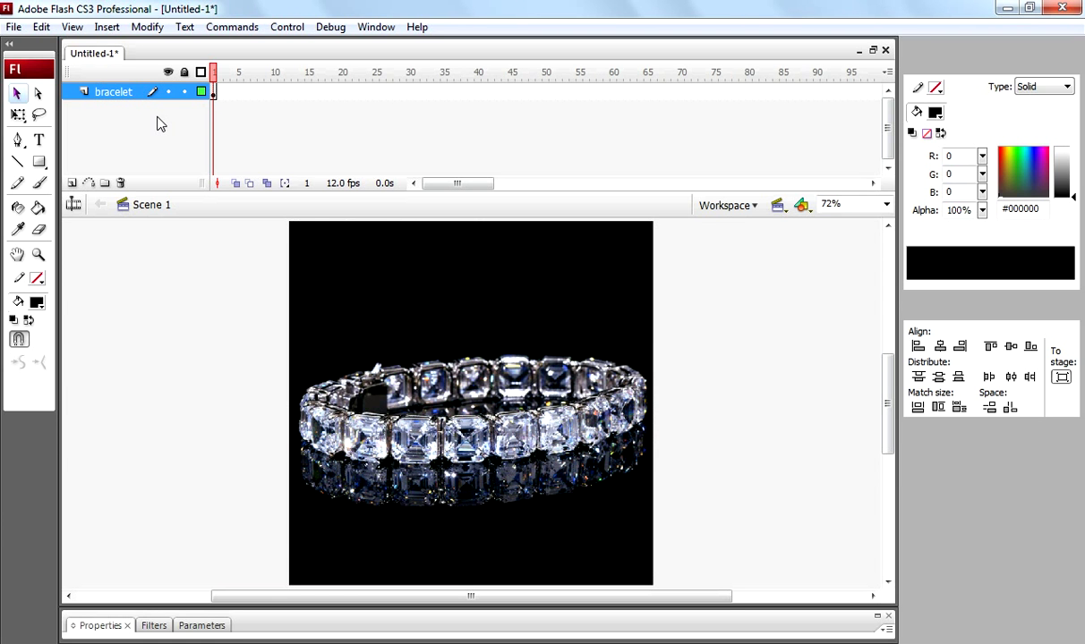
left_click(185, 92)
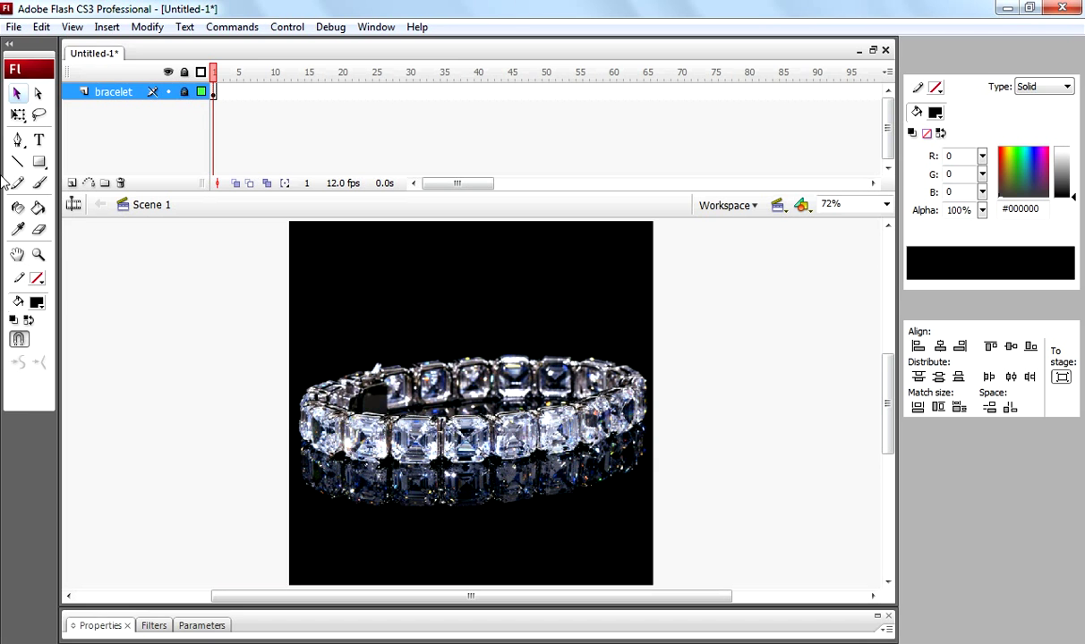
Add a new layer above the bracelet layer and name it star
left_click(71, 183)
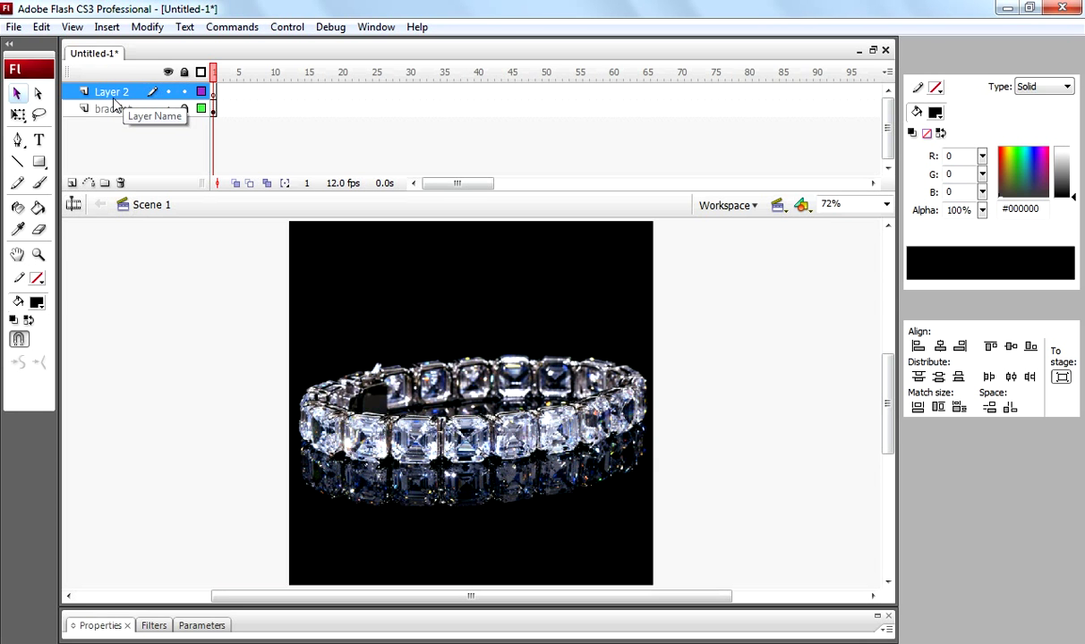
double_click(119, 95)
type("star")
key("Return")
Set up the PolyStar tool with star style, 8 sides and a star point size of 0
left_click(37, 159)
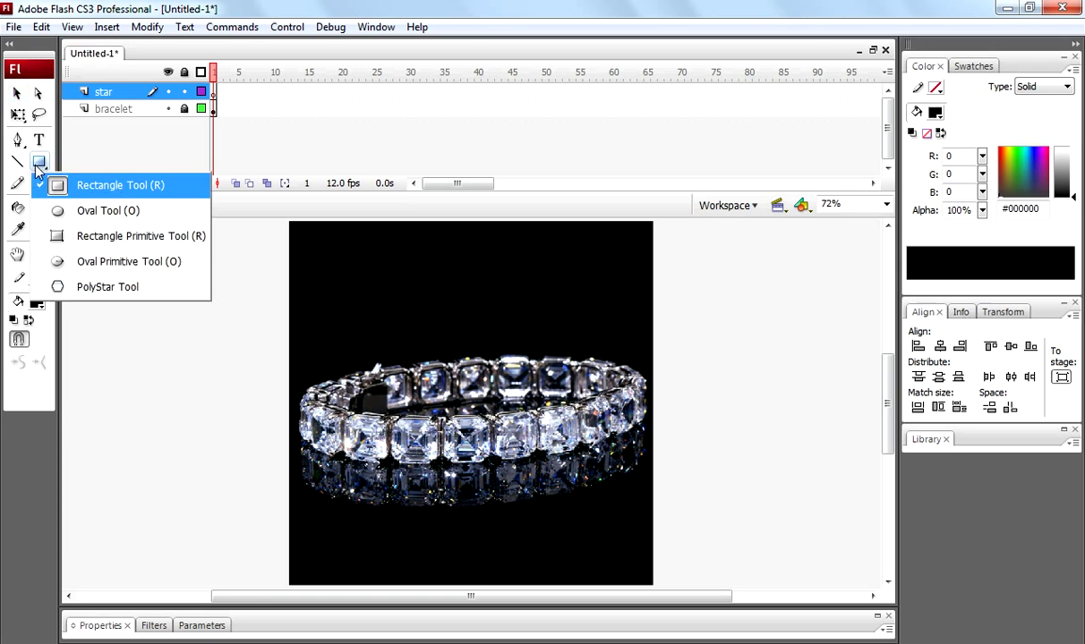
left_click(85, 284)
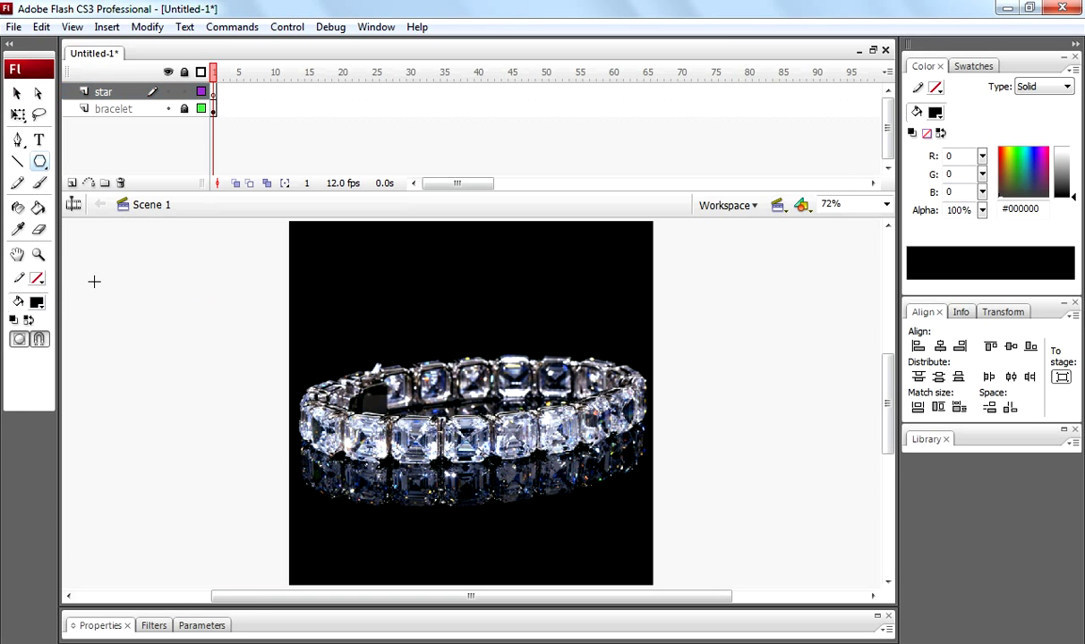
left_click(274, 625)
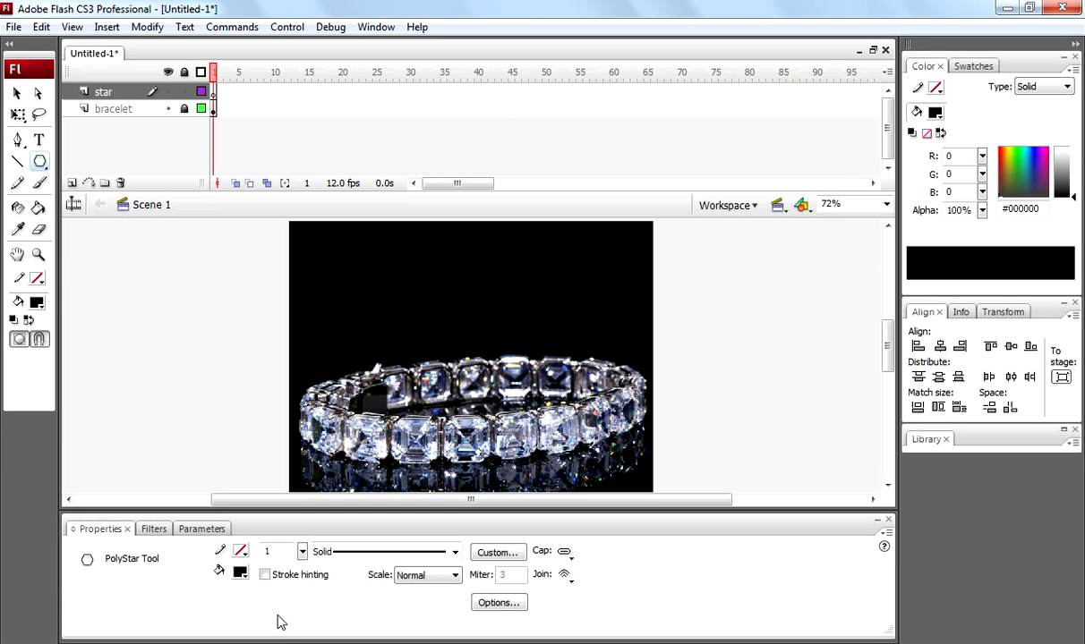
left_click(500, 604)
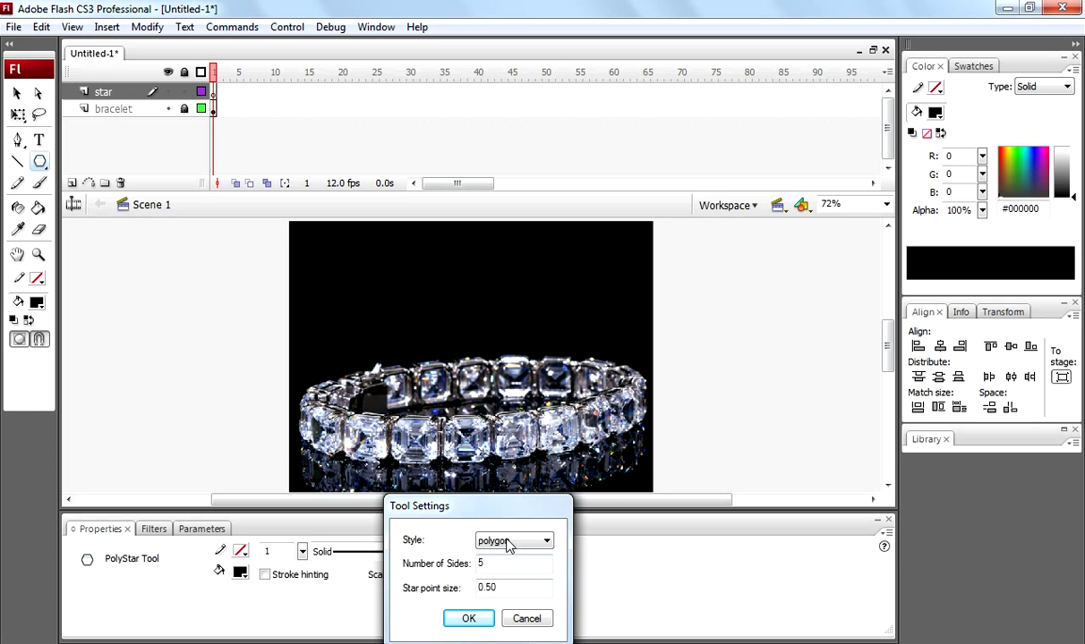
left_click(507, 543)
left_click(498, 565)
left_click_drag(497, 565, 434, 582)
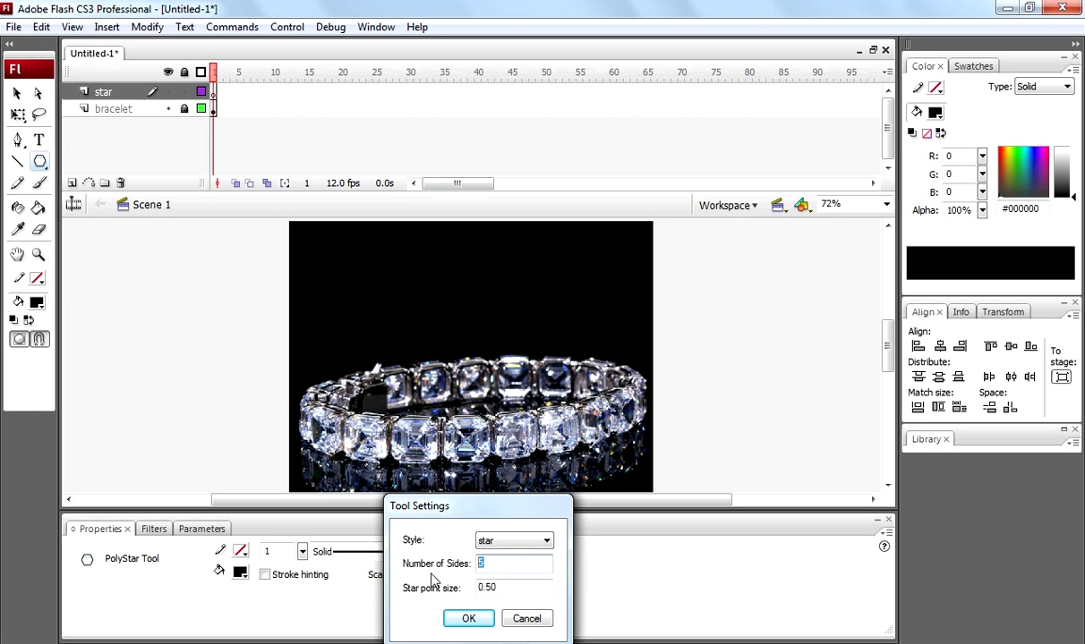
type("8")
left_click_drag(524, 586, 436, 593)
type("0")
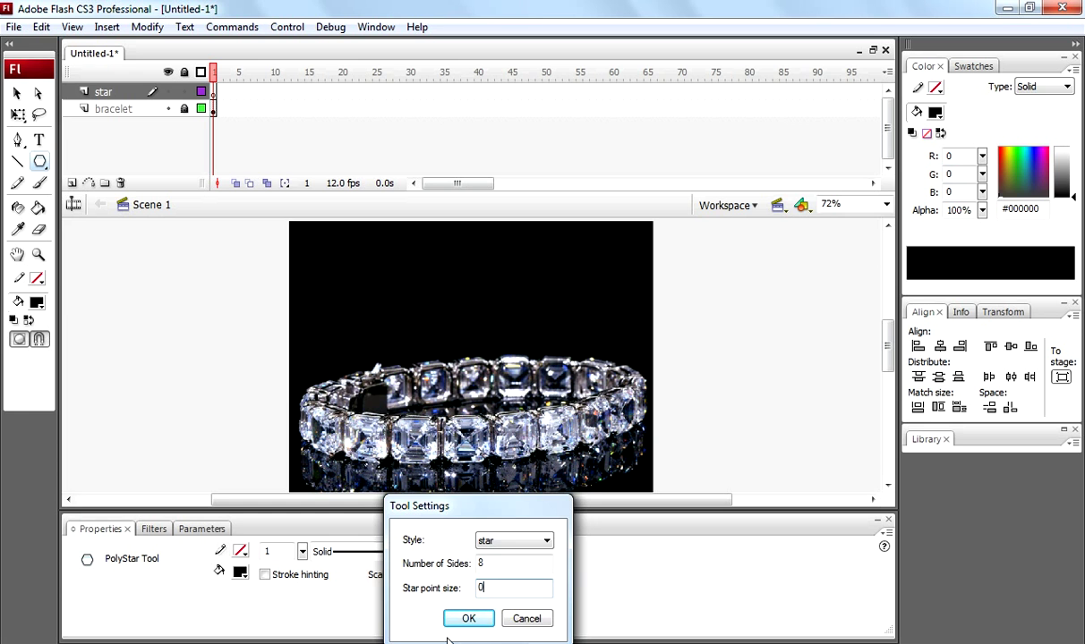
left_click(467, 619)
left_click(430, 521)
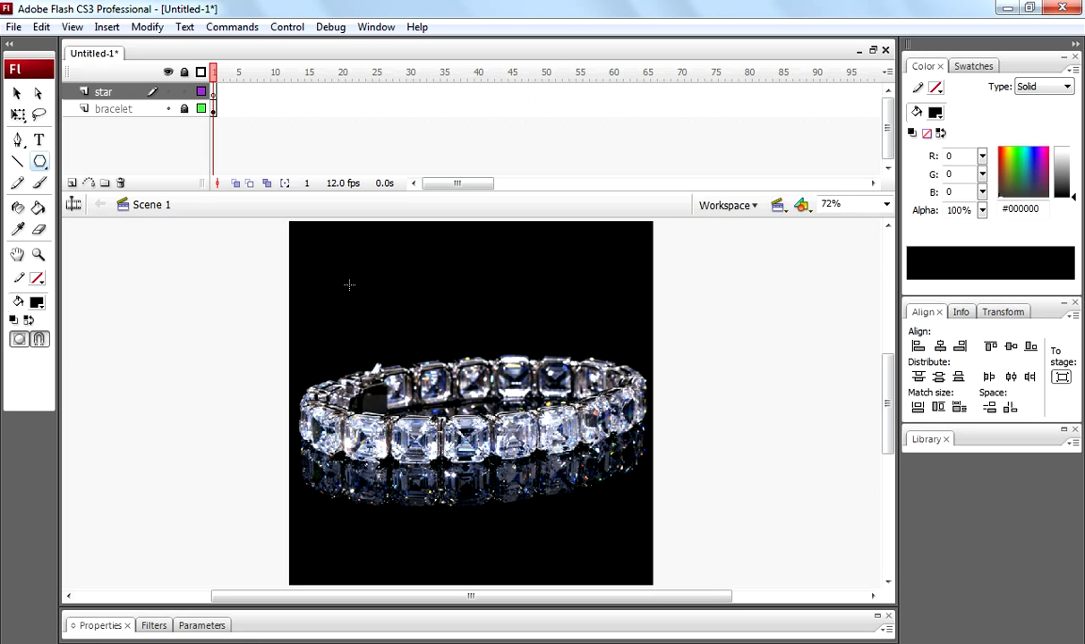
Draw an eight-pointed star about 290 px wide near the stage's upper-left corner and shift it slightly down
left_click_drag(349, 285, 417, 341)
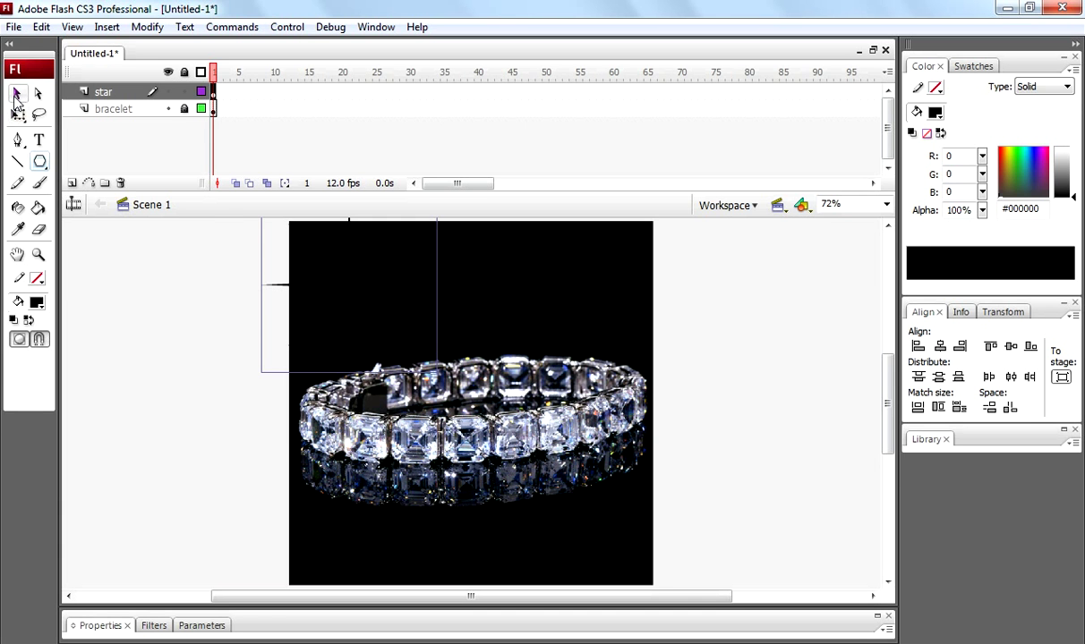
left_click(16, 93)
left_click_drag(354, 293, 340, 329)
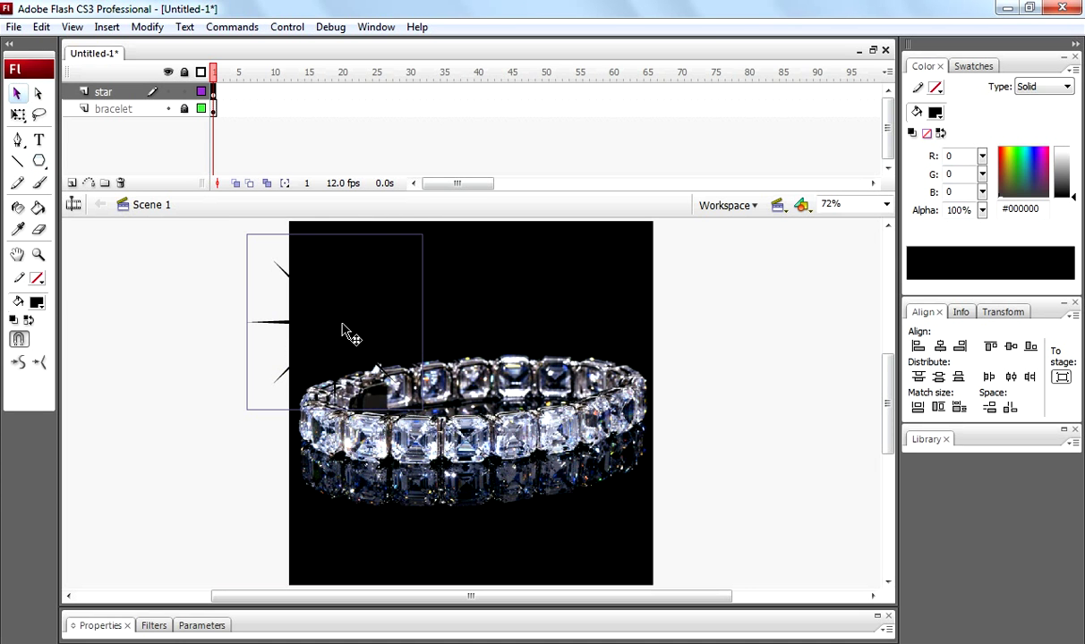
Fill the star with the white-to-black radial gradient and move it above the middle of the bracelet
left_click(325, 626)
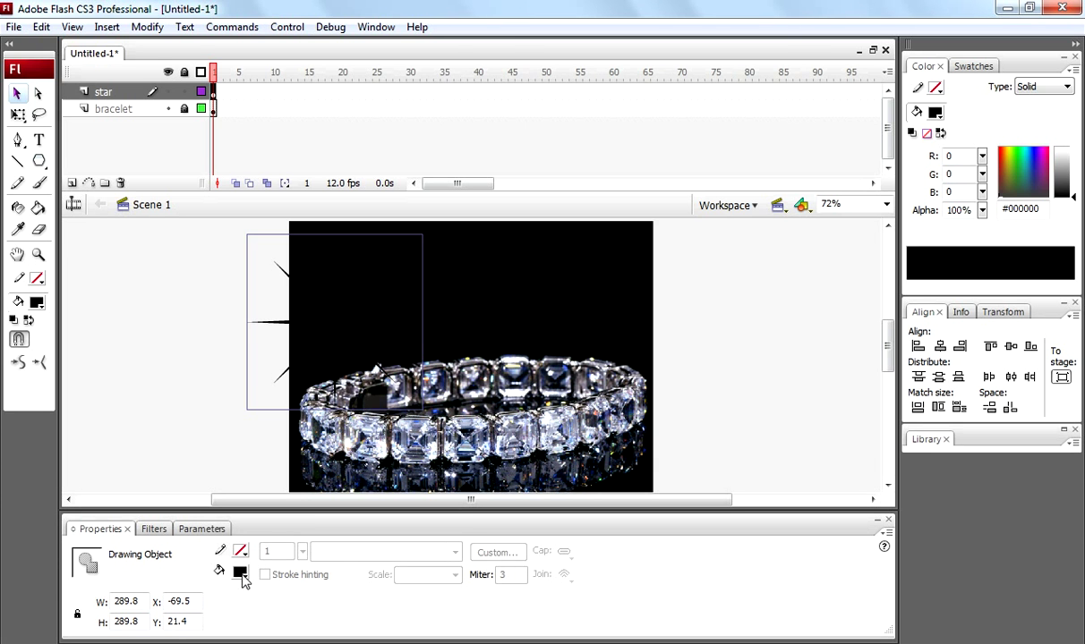
left_click(239, 573)
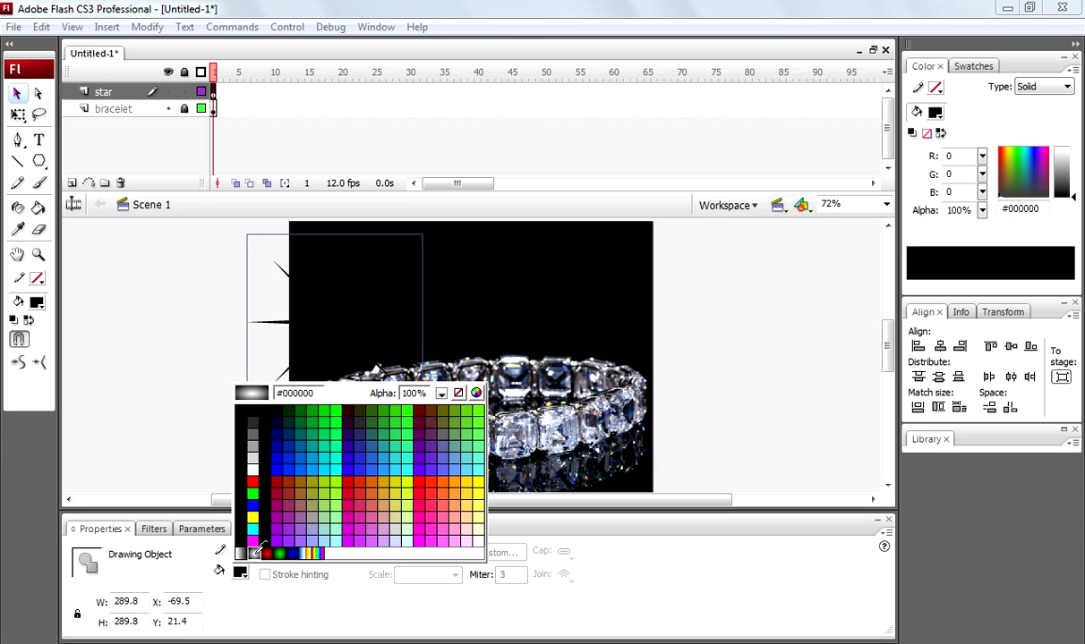
left_click(257, 548)
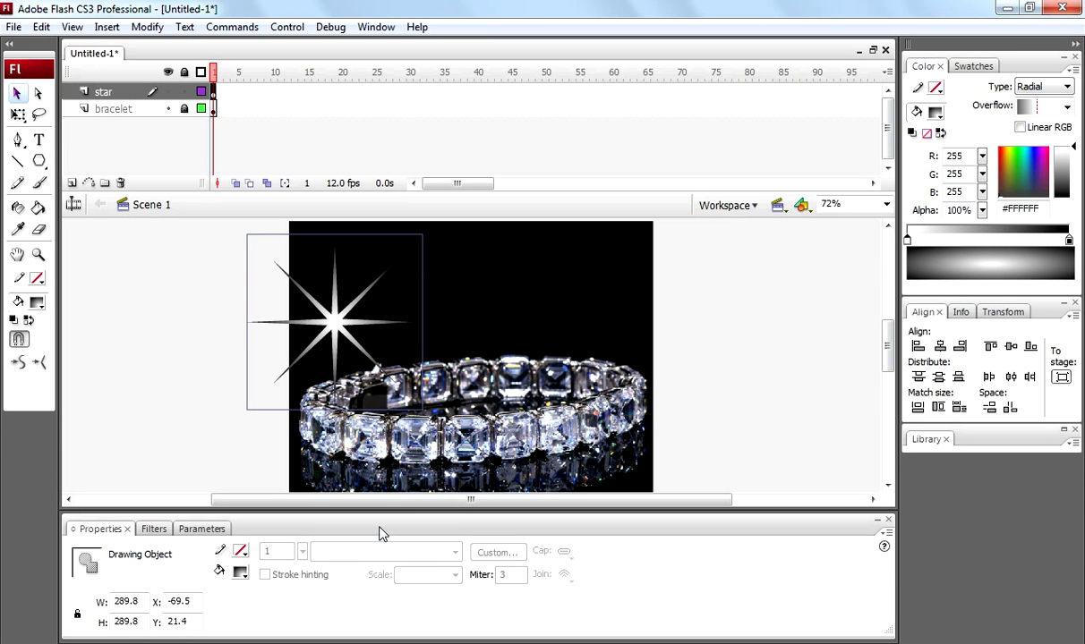
left_click(380, 533)
mouse_move(483, 309)
left_mouse_down()
mouse_move(479, 288)
mouse_move(469, 293)
left_mouse_up()
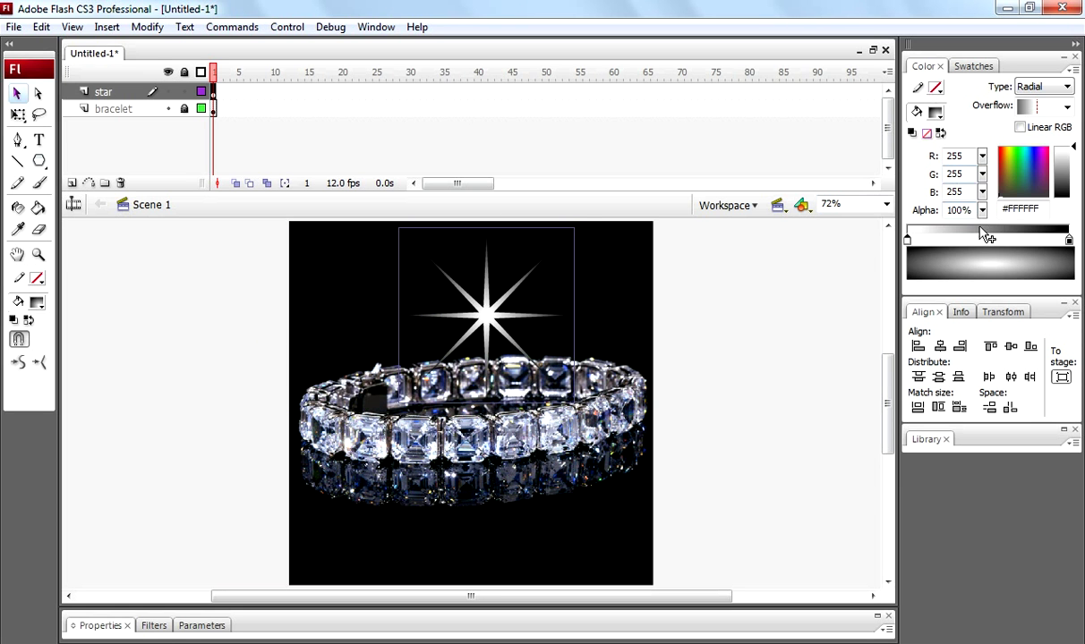
Change the star gradient's outer colour stop to white with 0% alpha and move the star above the bracelet's left part
left_click(1068, 242)
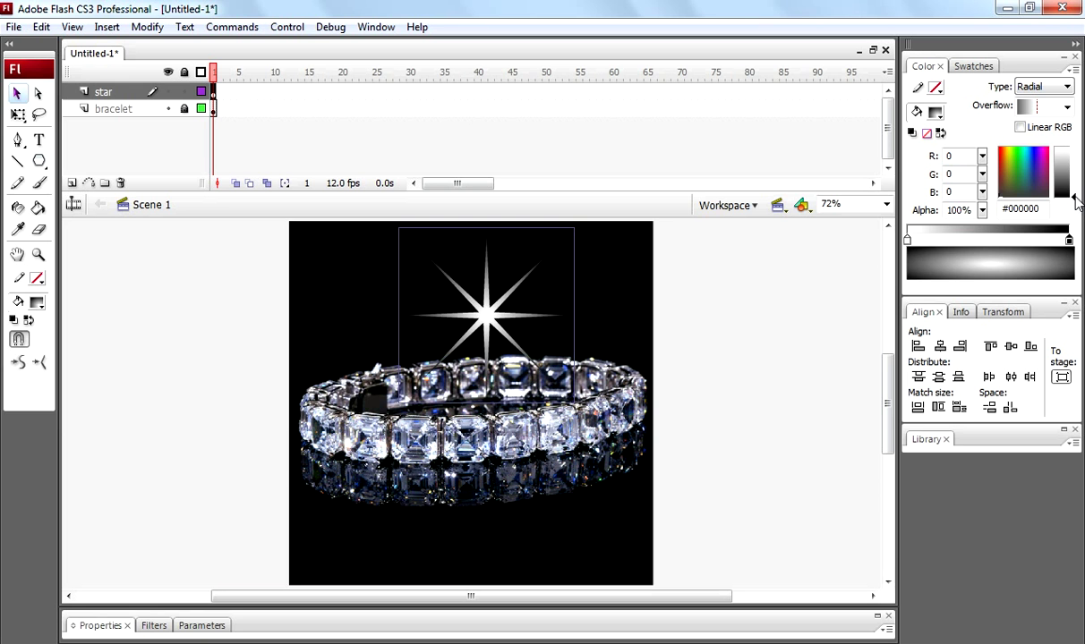
left_click_drag(1065, 197, 1065, 145)
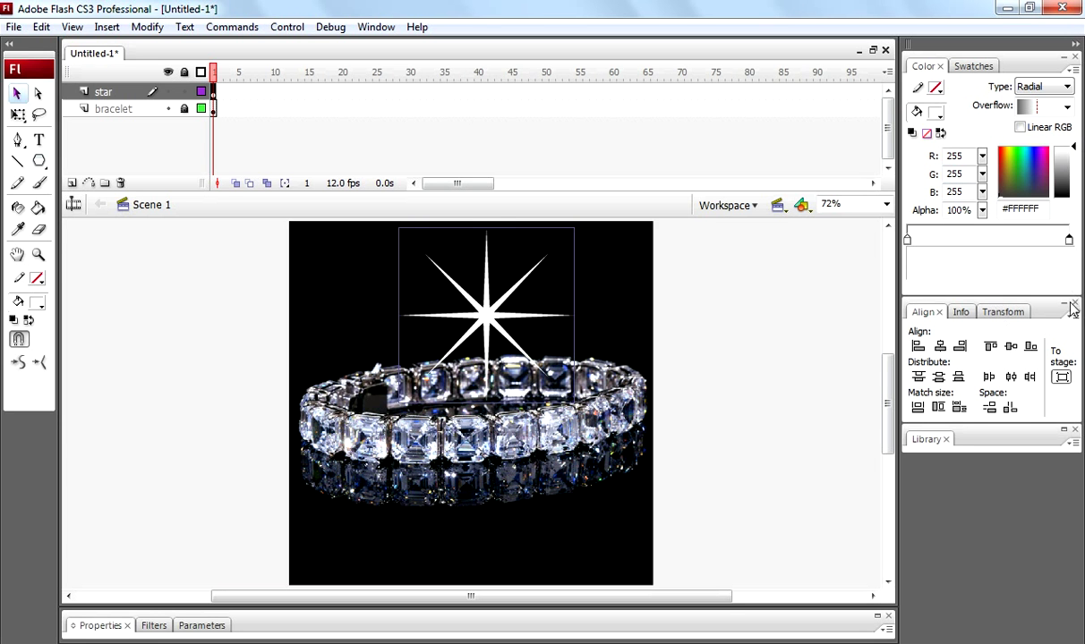
left_click(1069, 242)
left_click(1039, 259)
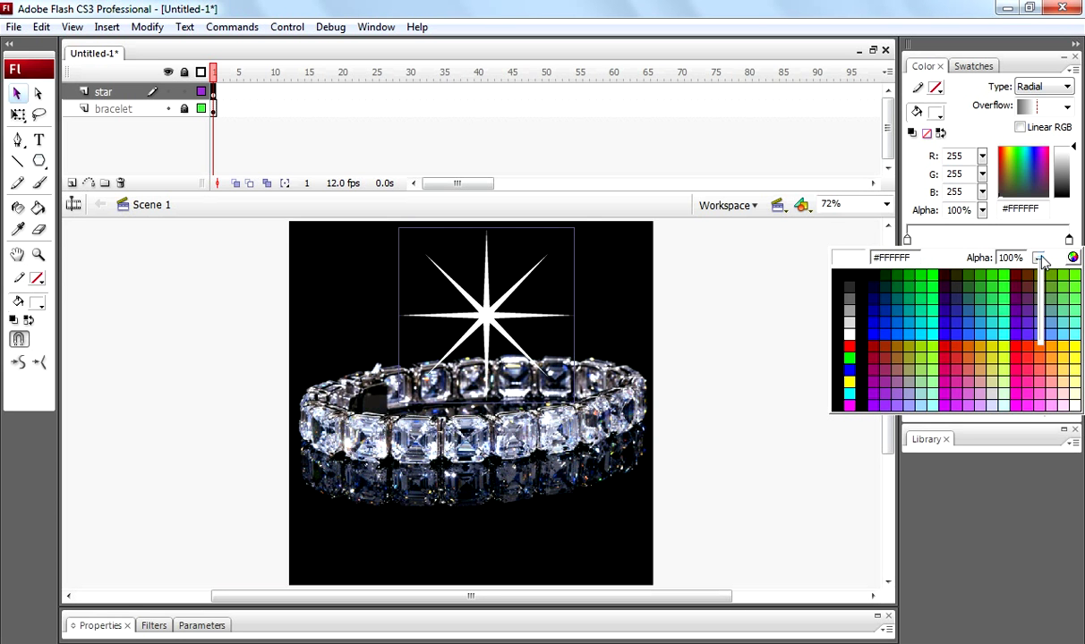
left_click_drag(1041, 262, 1046, 352)
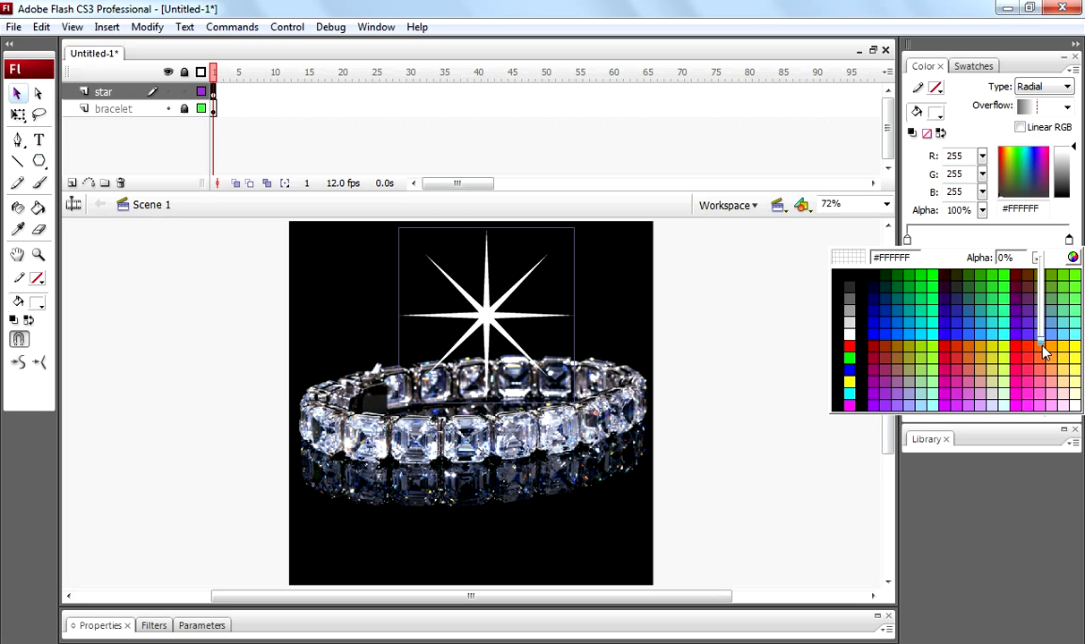
left_click(614, 309)
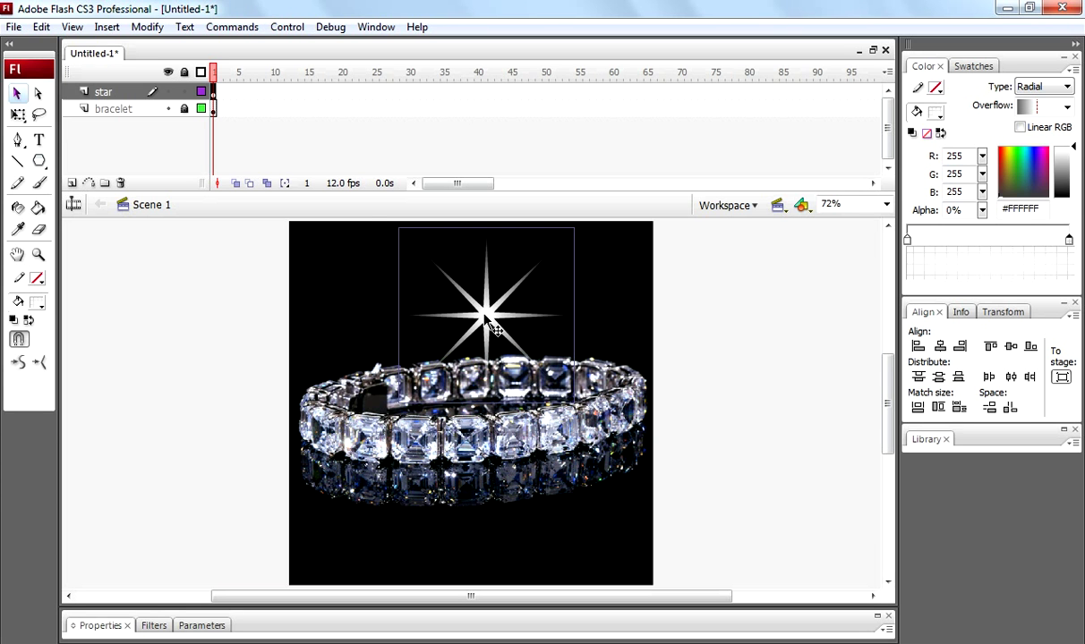
left_click_drag(495, 331, 389, 333)
left_click(156, 309)
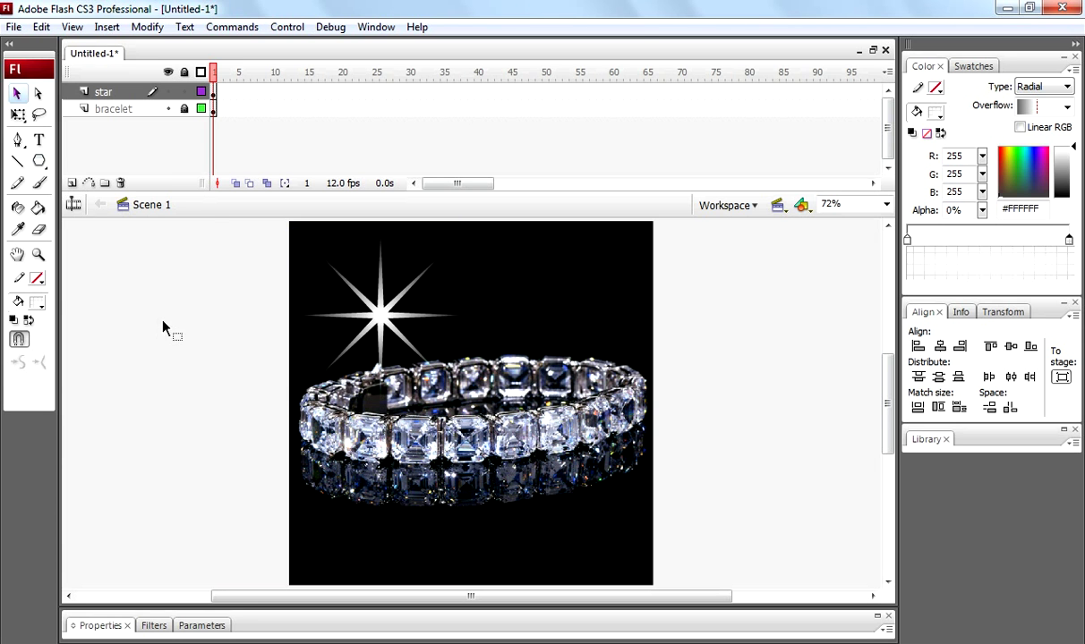
Draw a small oval with the fading white radial fill above the right part of the bracelet
left_click(46, 169)
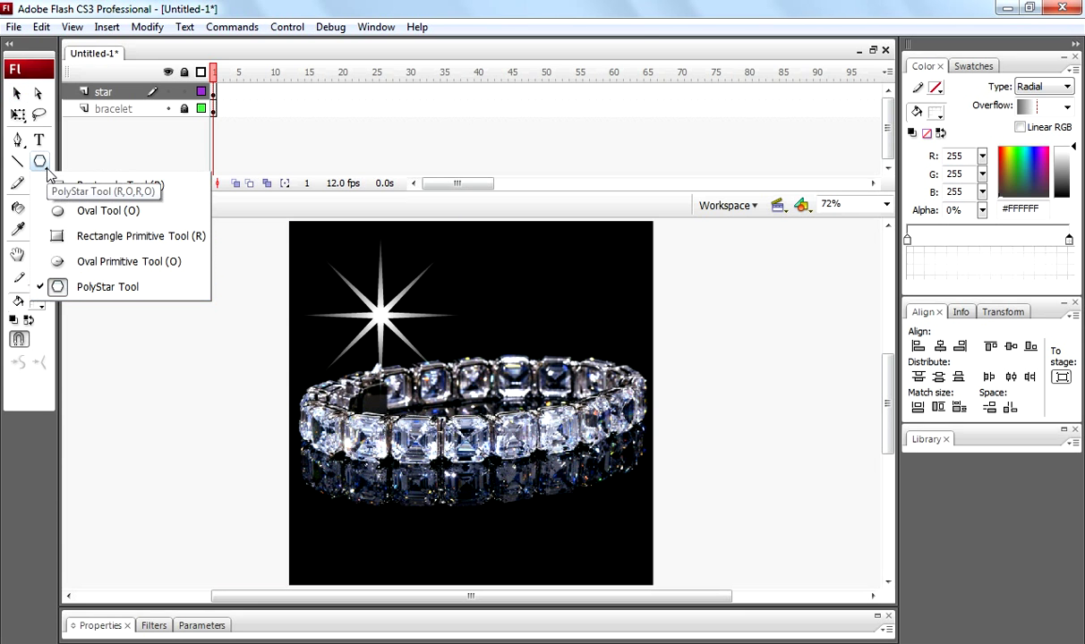
left_click(101, 207)
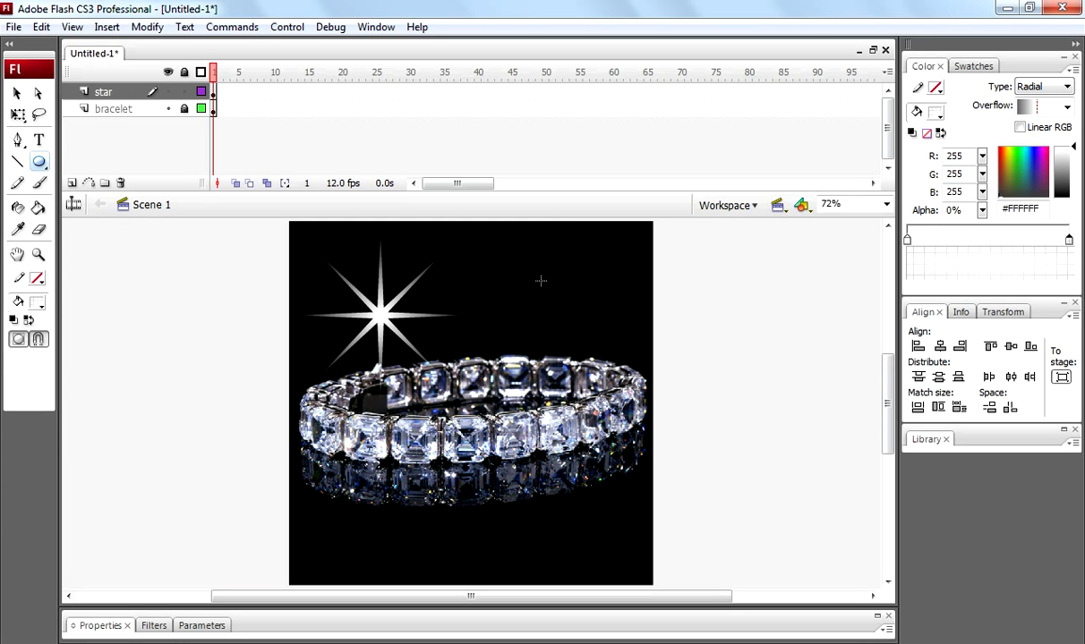
left_click_drag(540, 284, 588, 324)
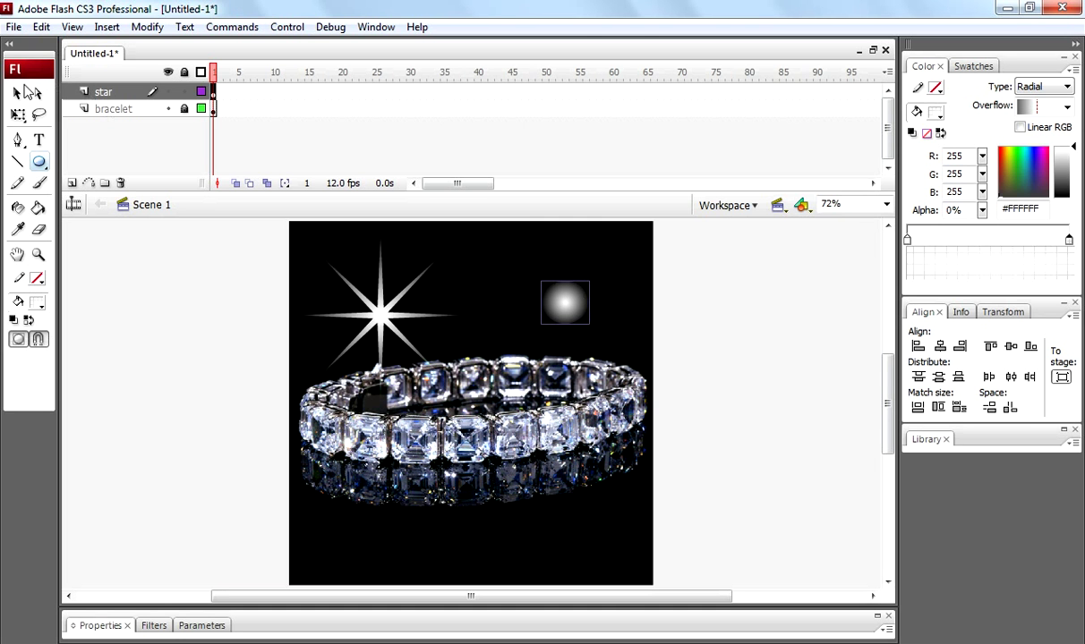
Break apart the small oval and add a white colour stop with 91% alpha midway along its radial gradient
left_click(15, 94)
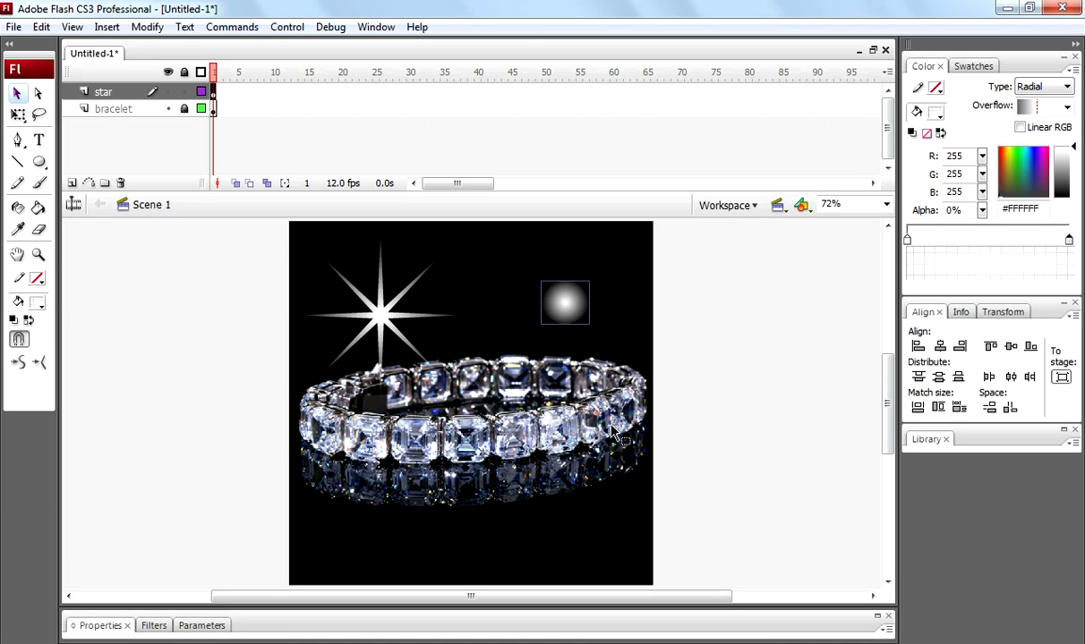
key("ctrl+b")
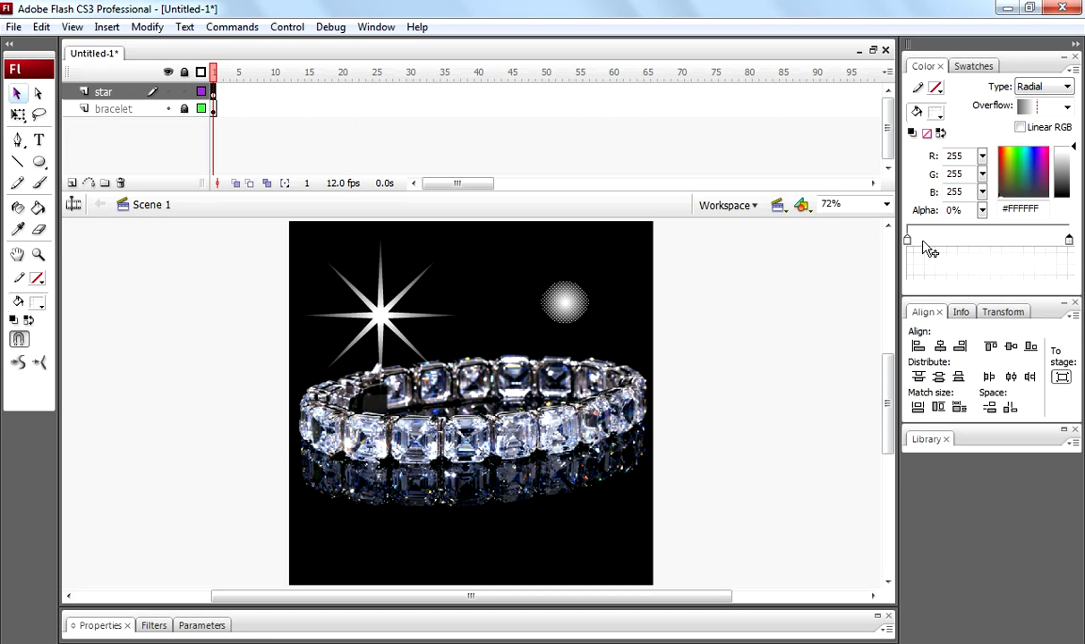
left_click_drag(926, 244, 992, 244)
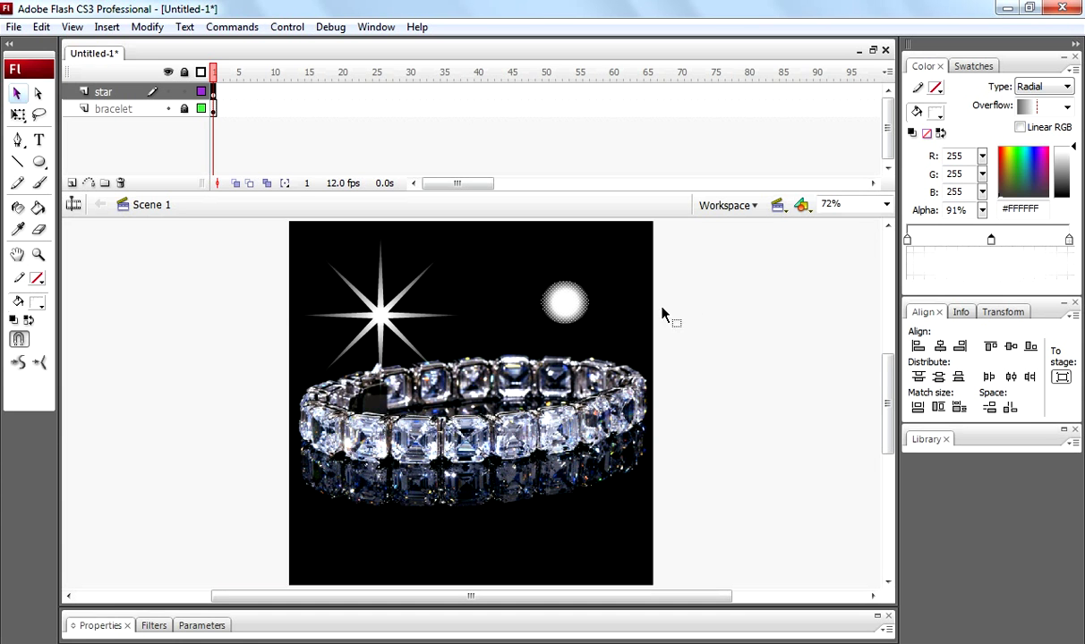
left_click(602, 326)
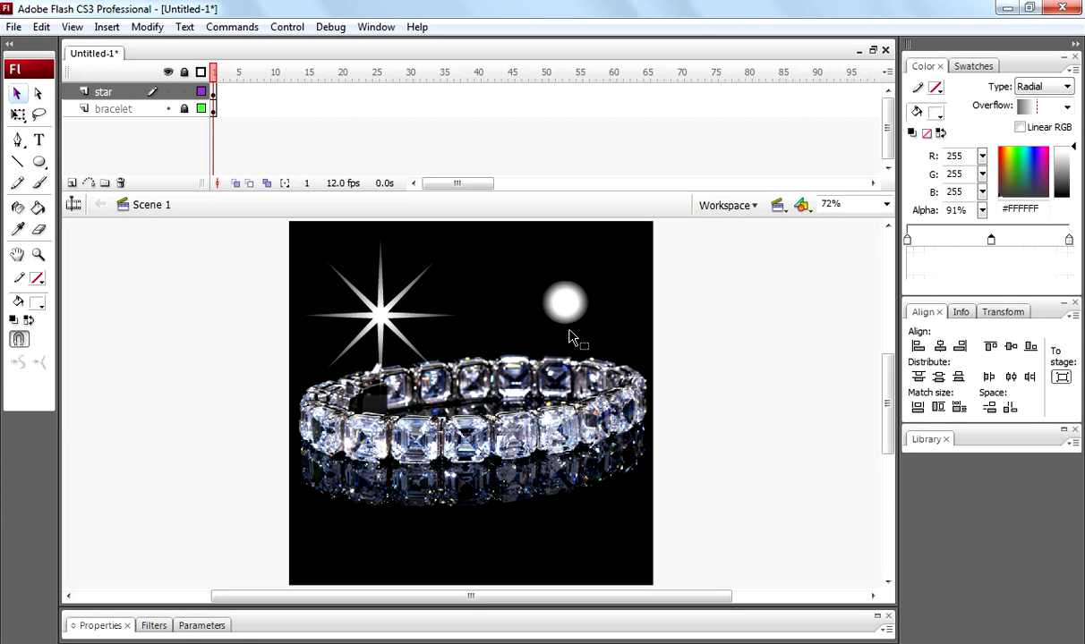
Group the glowing oval and move it onto the centre of the eight-pointed star
left_click_drag(516, 269, 616, 349)
left_click(602, 334)
left_click_drag(501, 260, 617, 356)
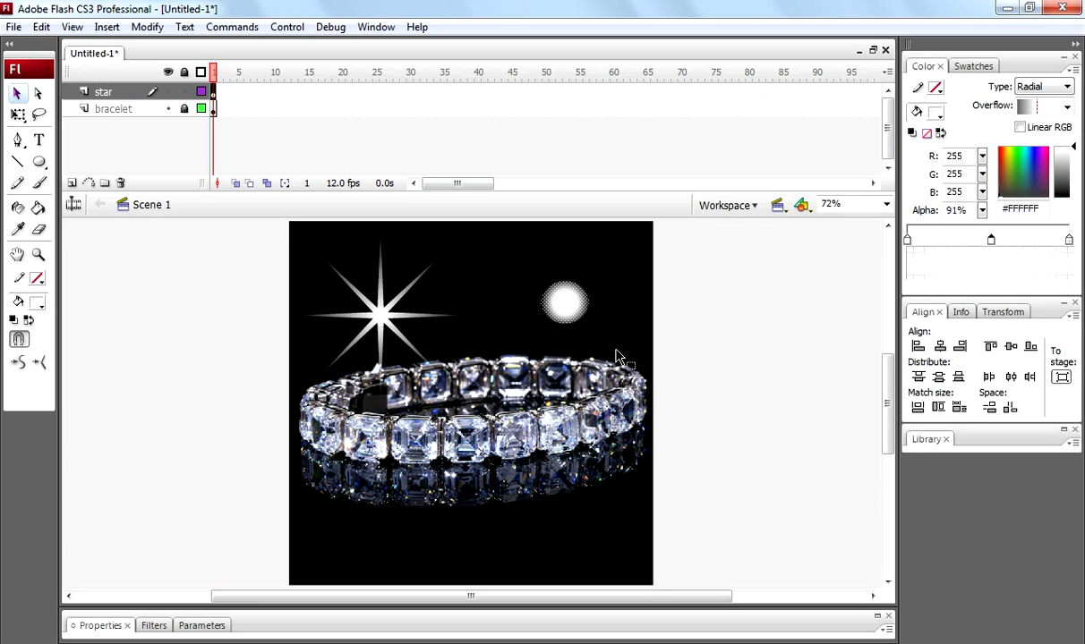
key("ctrl+g")
double_click(591, 339)
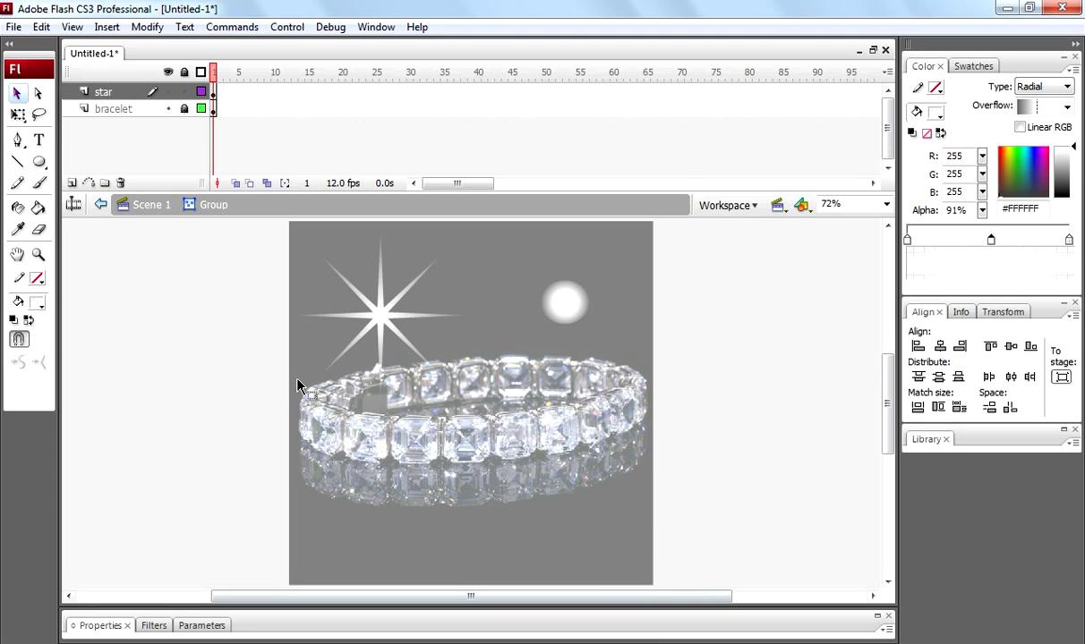
double_click(510, 355)
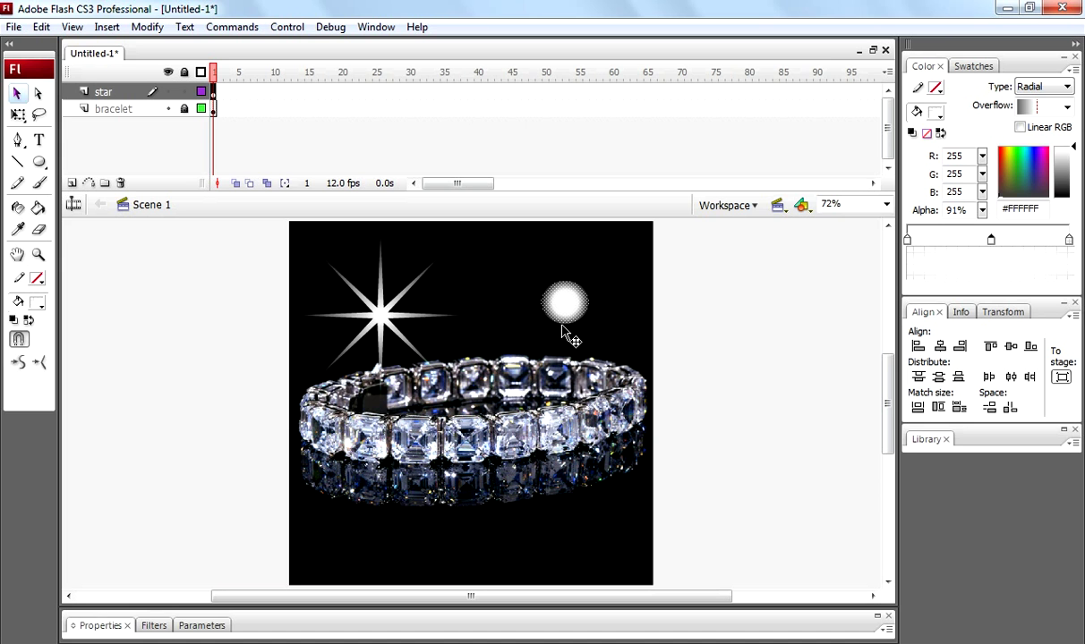
key("ctrl+g")
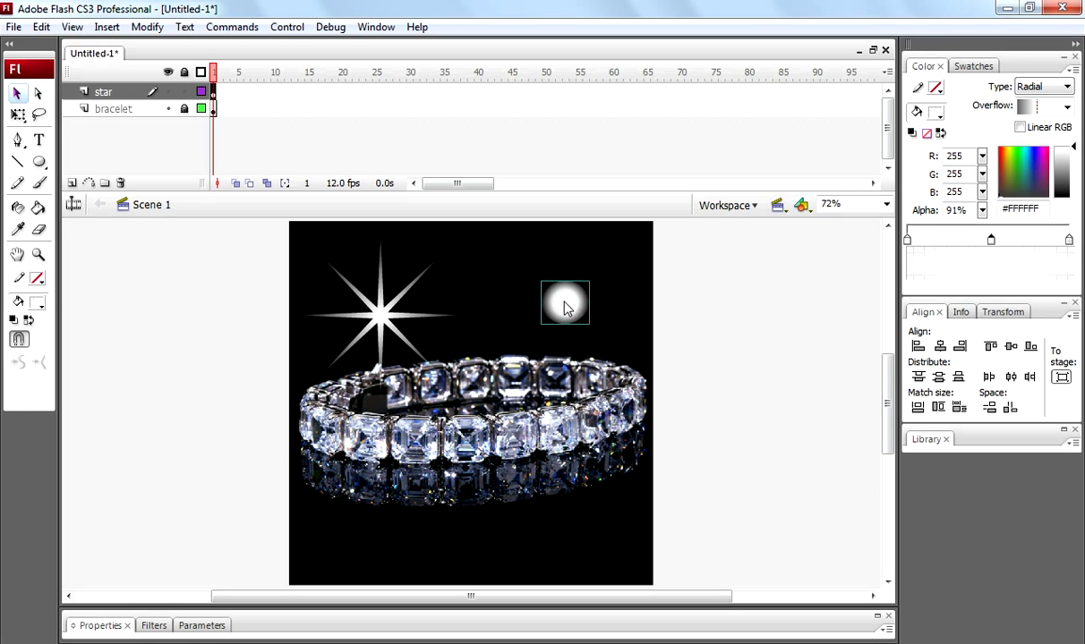
left_click_drag(565, 308, 344, 349)
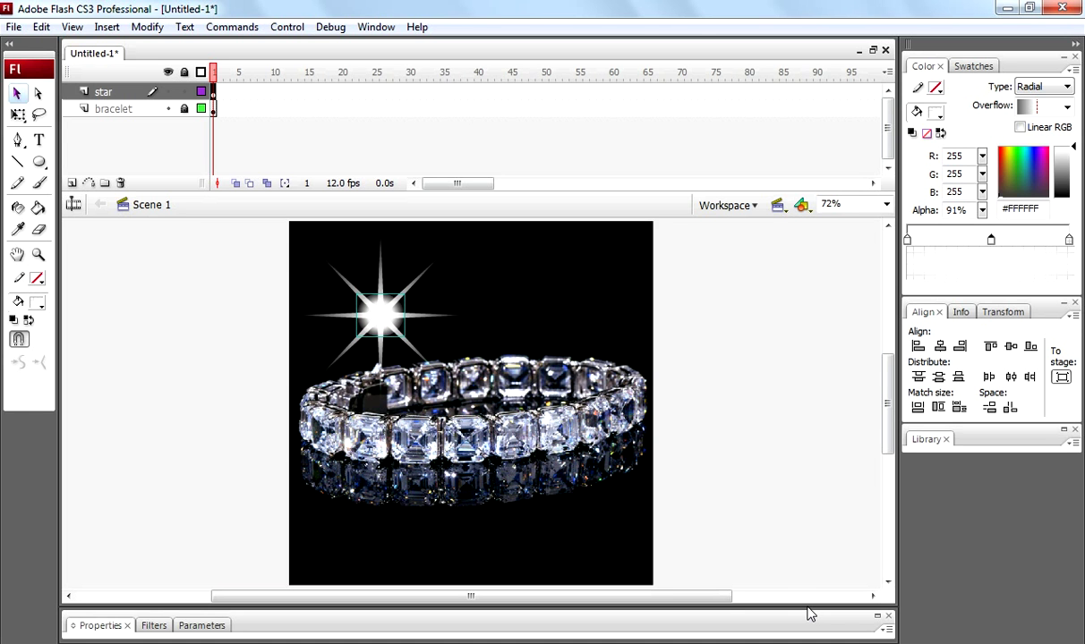
Convert the star and the glowing oval together into one movie clip symbol
left_click(283, 230)
left_click_drag(265, 226, 515, 430)
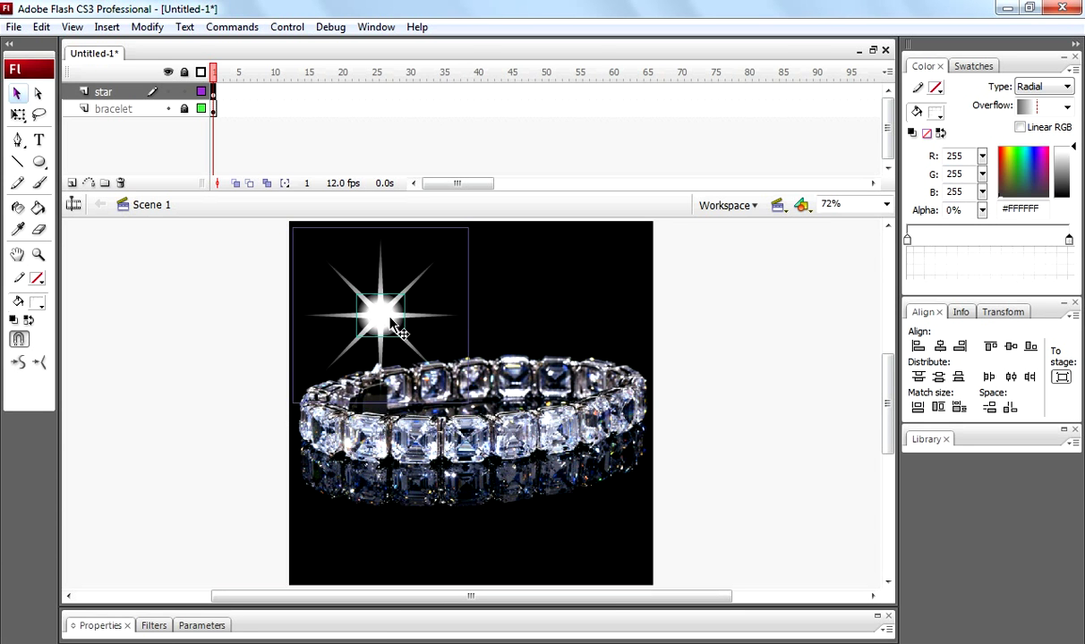
right_click(388, 315)
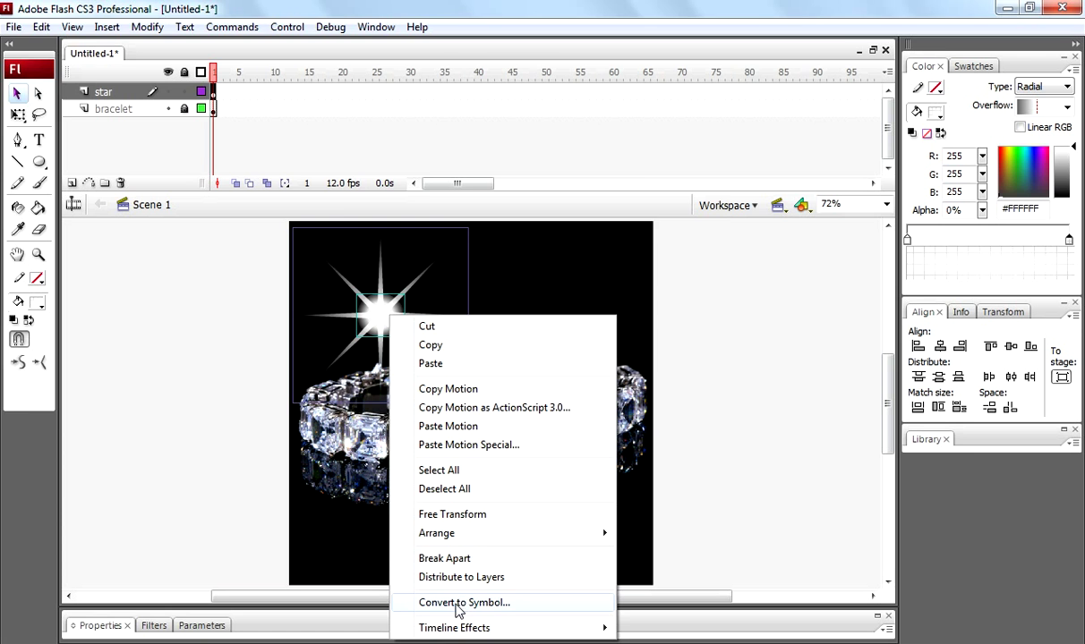
left_click(455, 604)
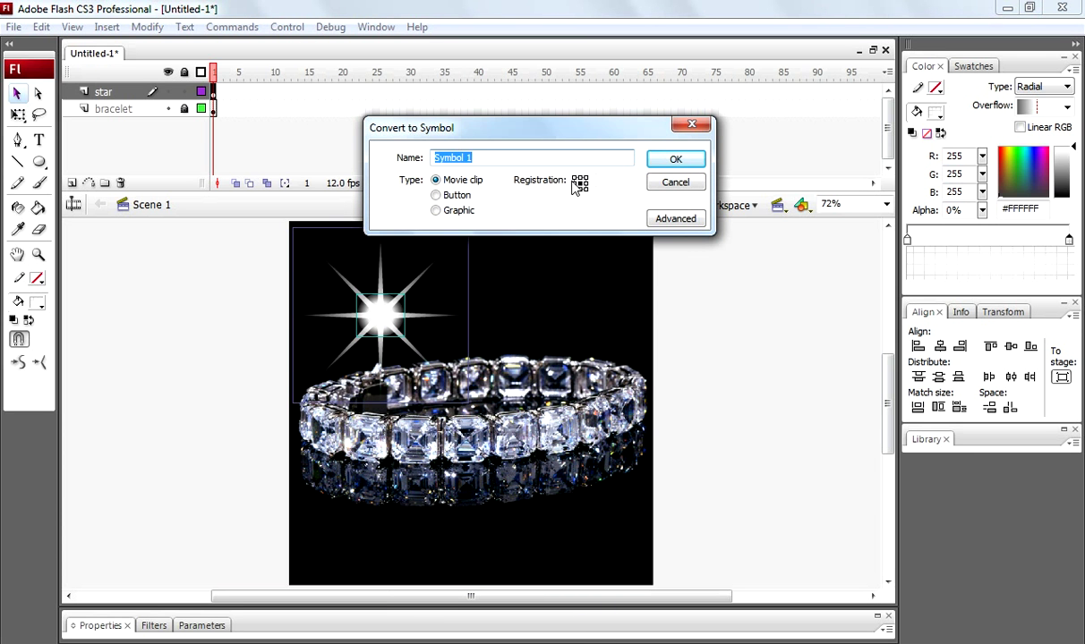
left_click(662, 164)
Nest the star movie clip inside a second movie clip symbol
right_click(405, 315)
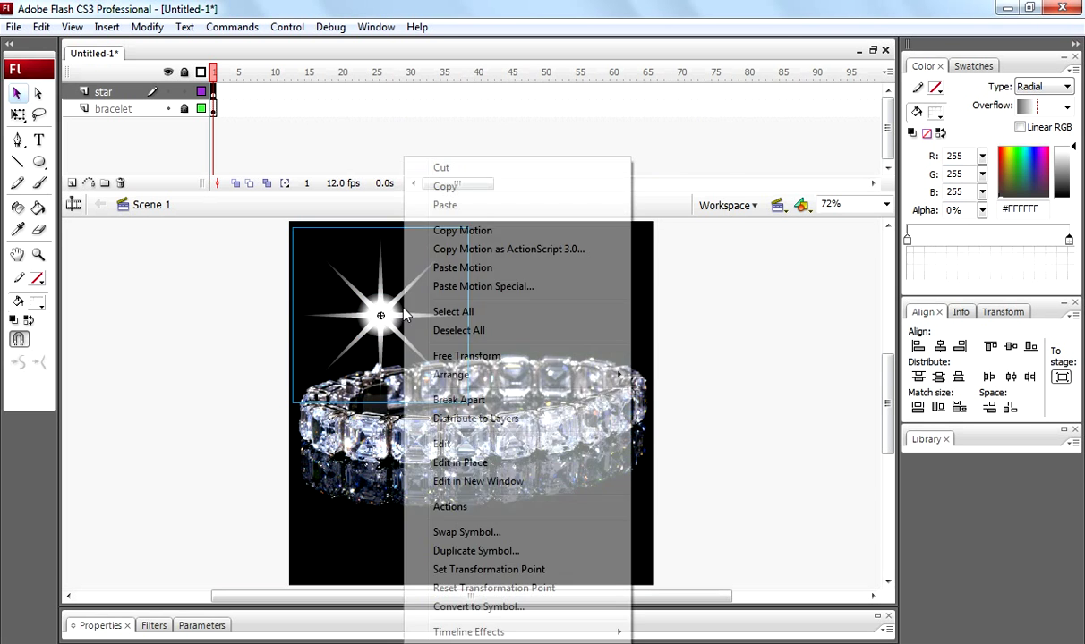
left_click(458, 609)
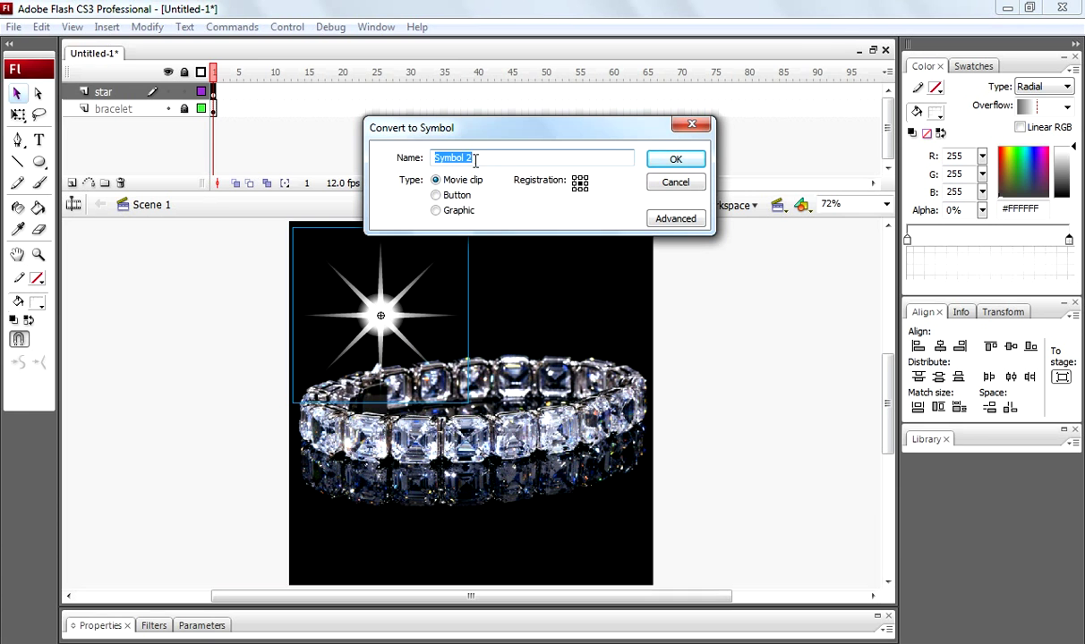
left_click(676, 161)
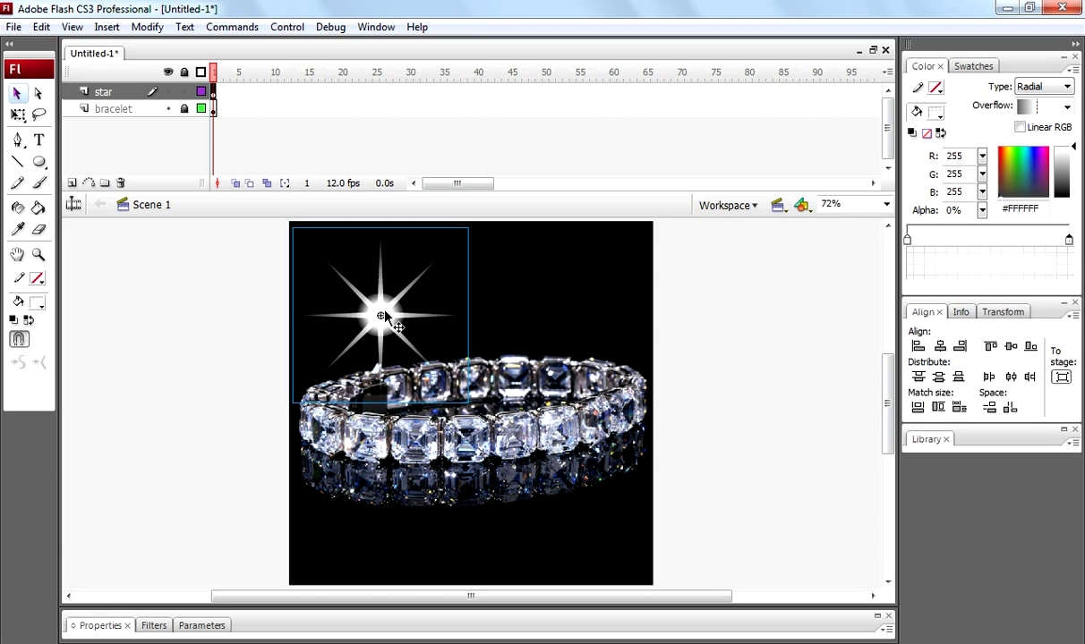
Open the outer star movie clip for editing and insert keyframes at frames 10 and 20
double_click(386, 311)
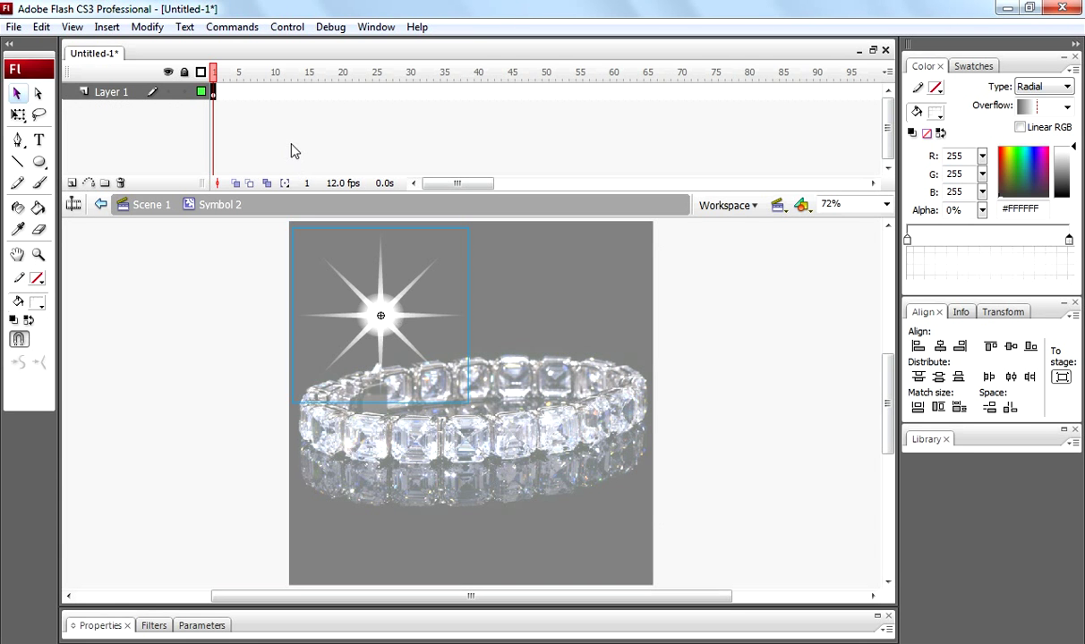
left_click(273, 92)
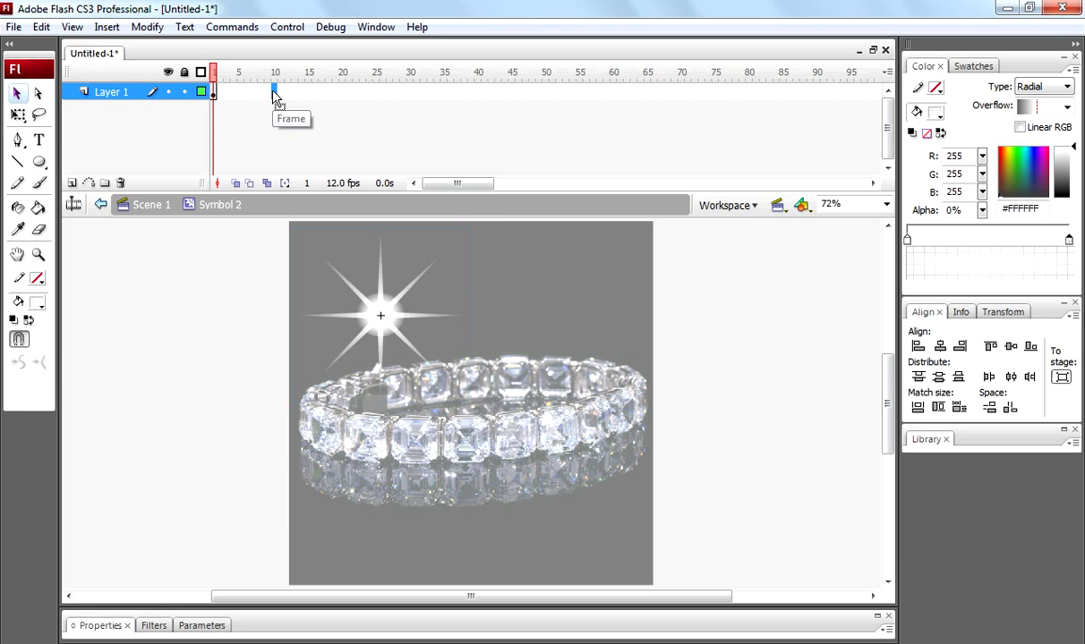
right_click(273, 93)
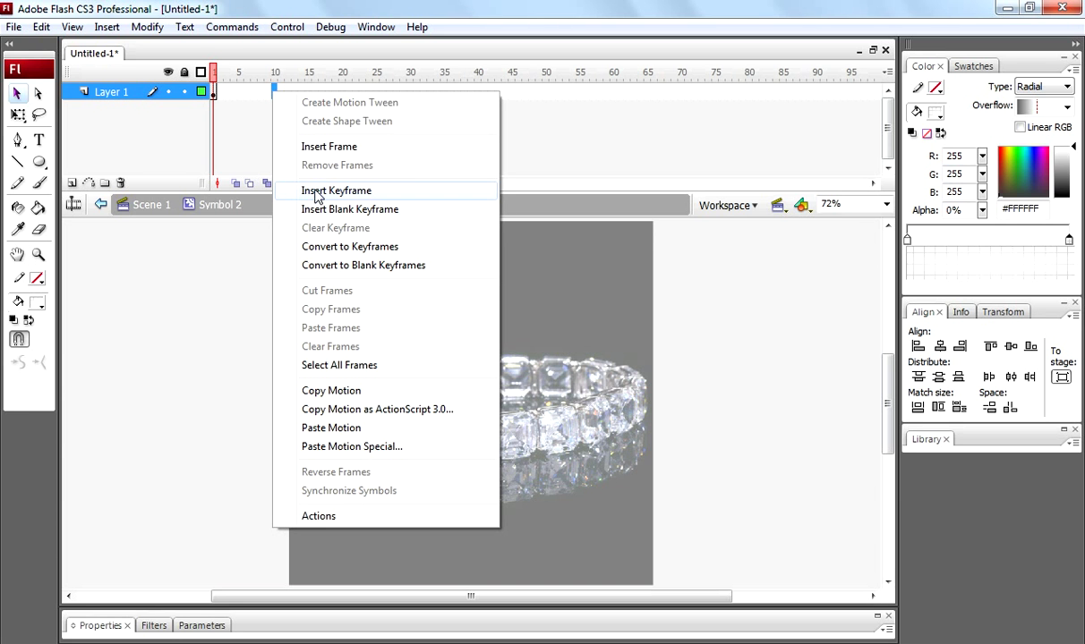
left_click(318, 192)
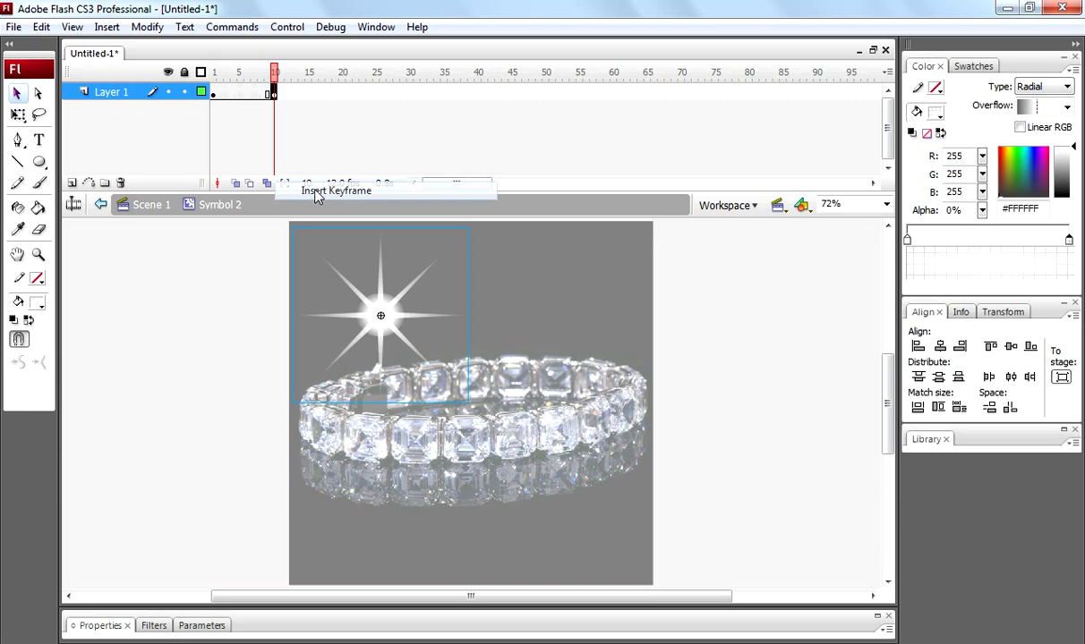
left_click(341, 93)
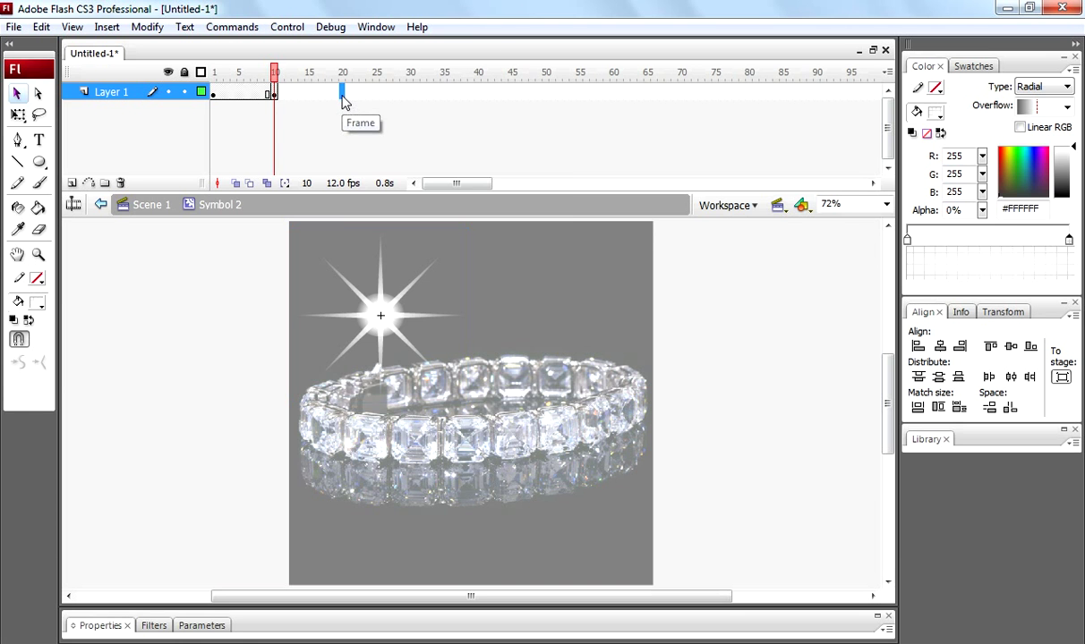
right_click(341, 93)
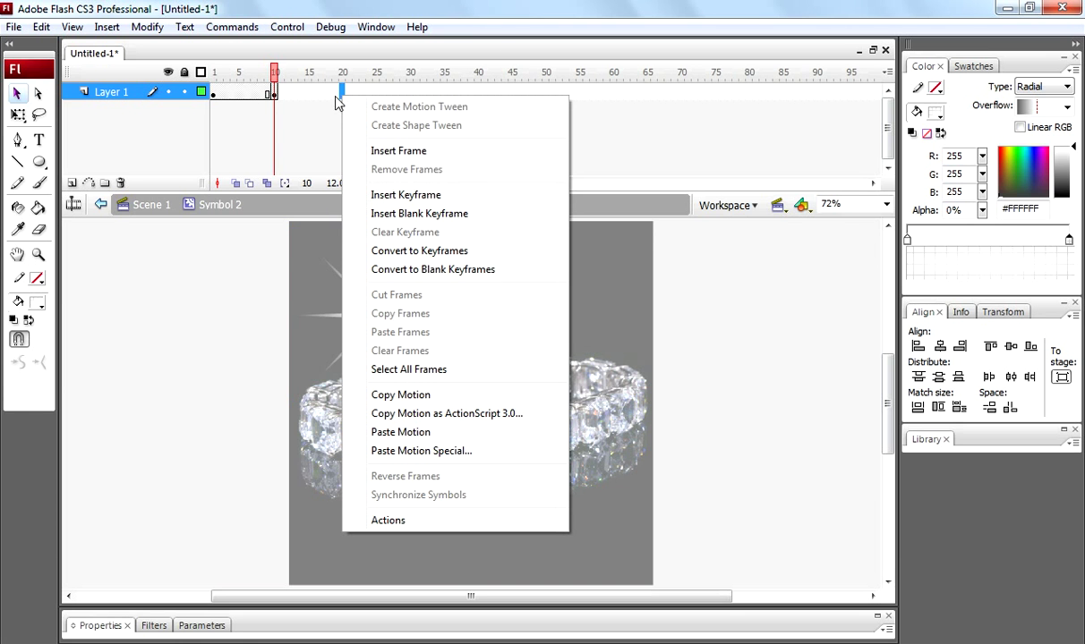
left_click(383, 197)
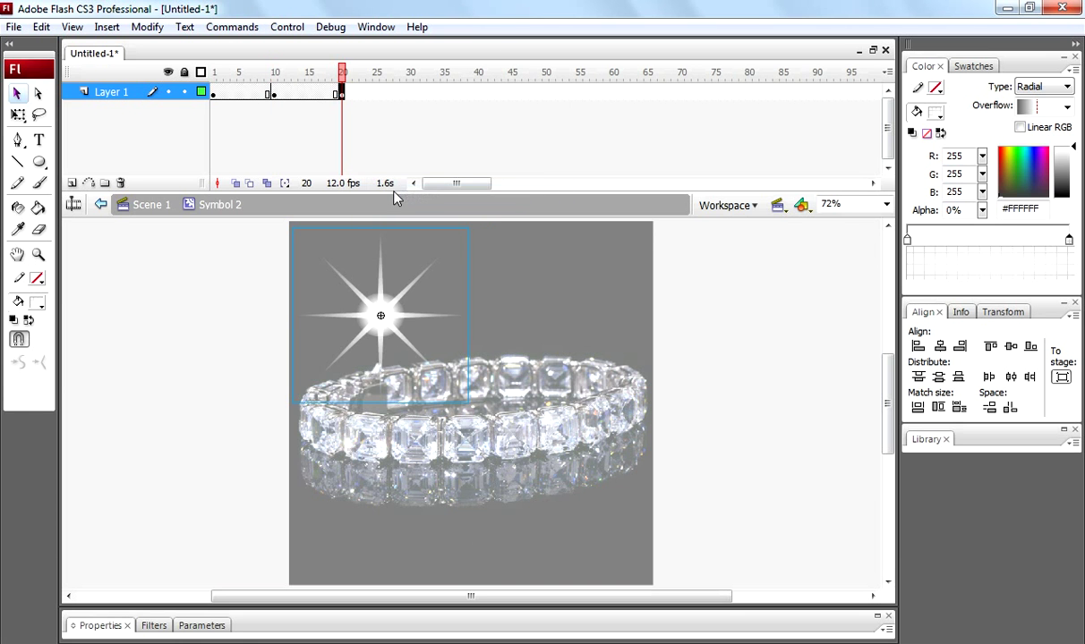
At frame 1, shrink the star about its centre to about 108 px wide and set its alpha to 0%
left_click(215, 95)
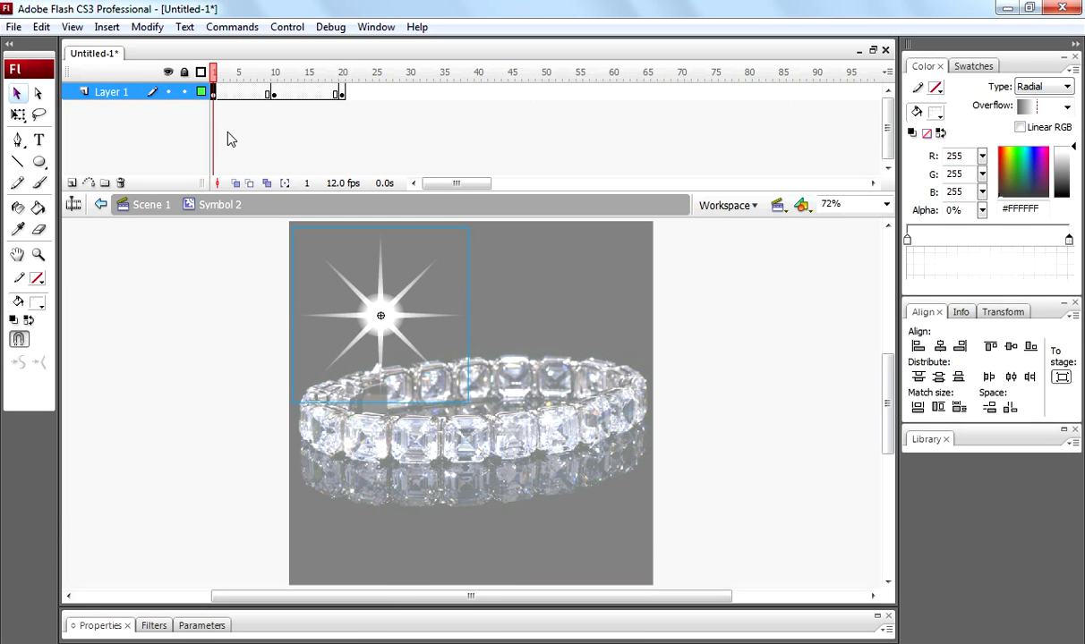
left_click(431, 622)
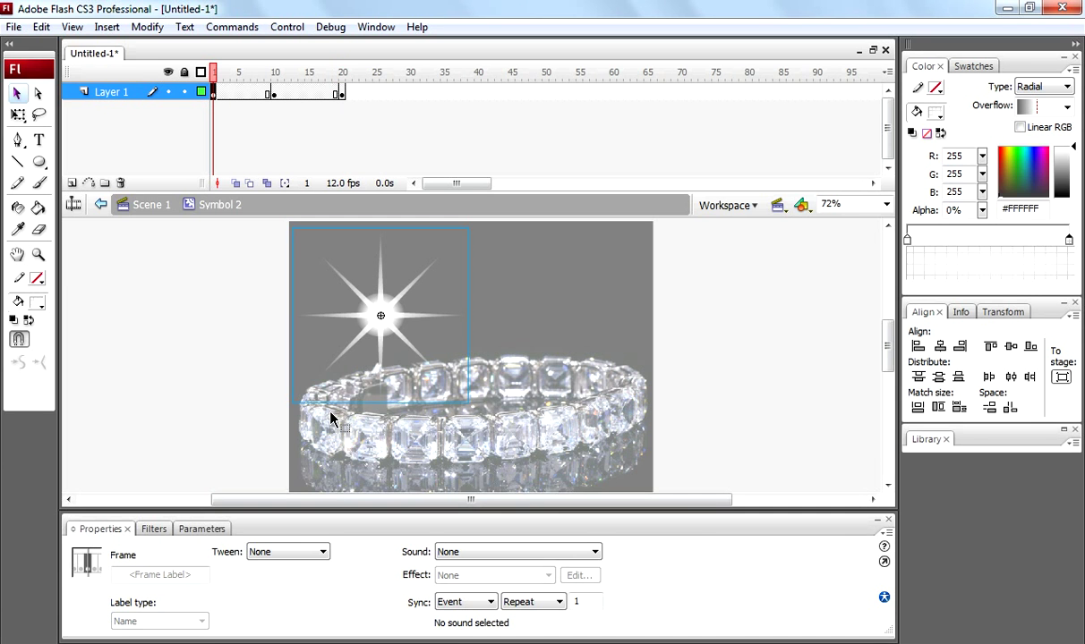
left_click(327, 399)
key("q")
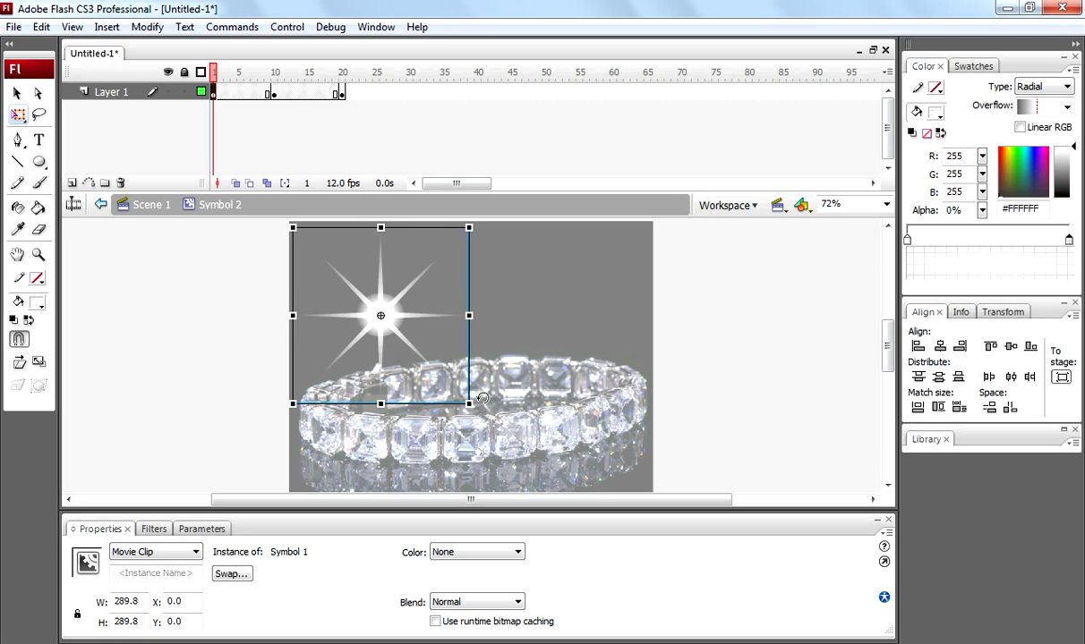
mouse_move(481, 403)
left_mouse_down()
mouse_move(452, 385)
mouse_move(315, 399)
left_mouse_up()
left_click_drag(468, 404, 413, 349)
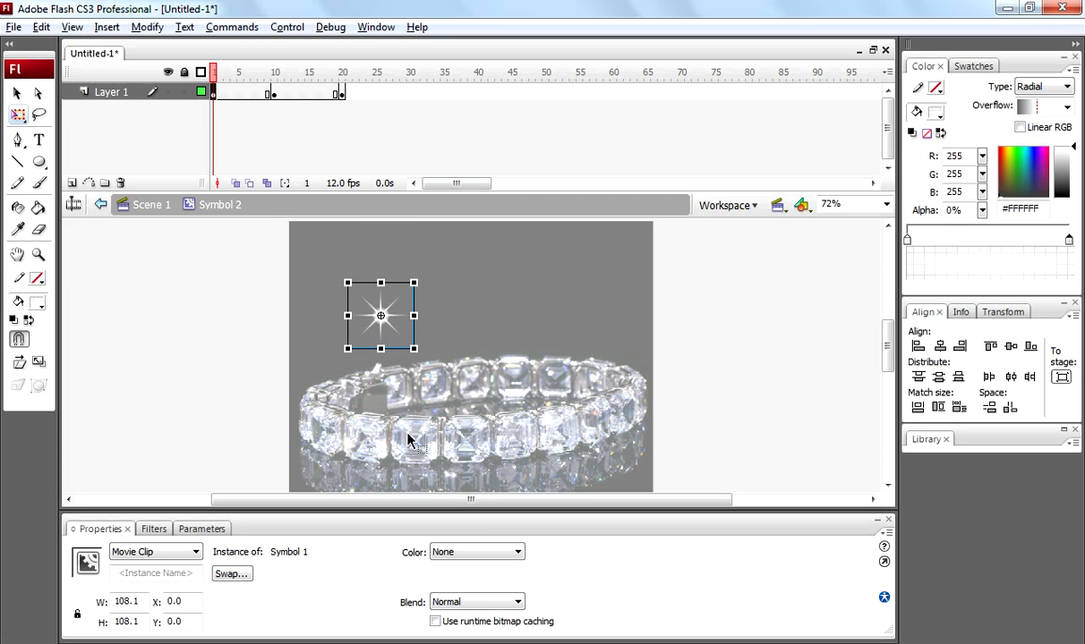
left_click(474, 552)
left_click(466, 594)
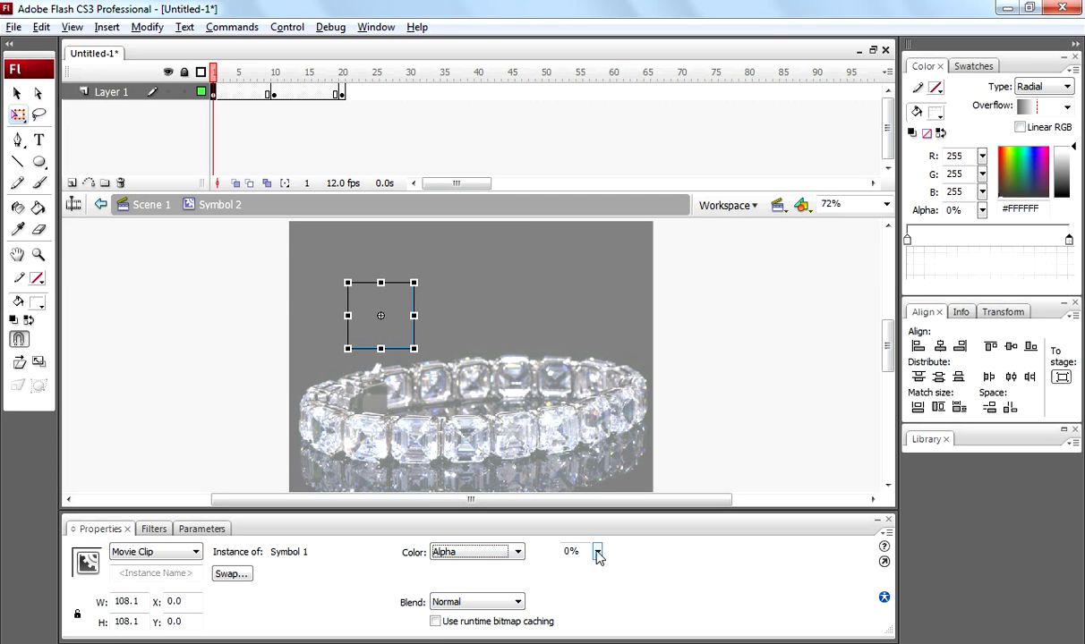
left_click(598, 553)
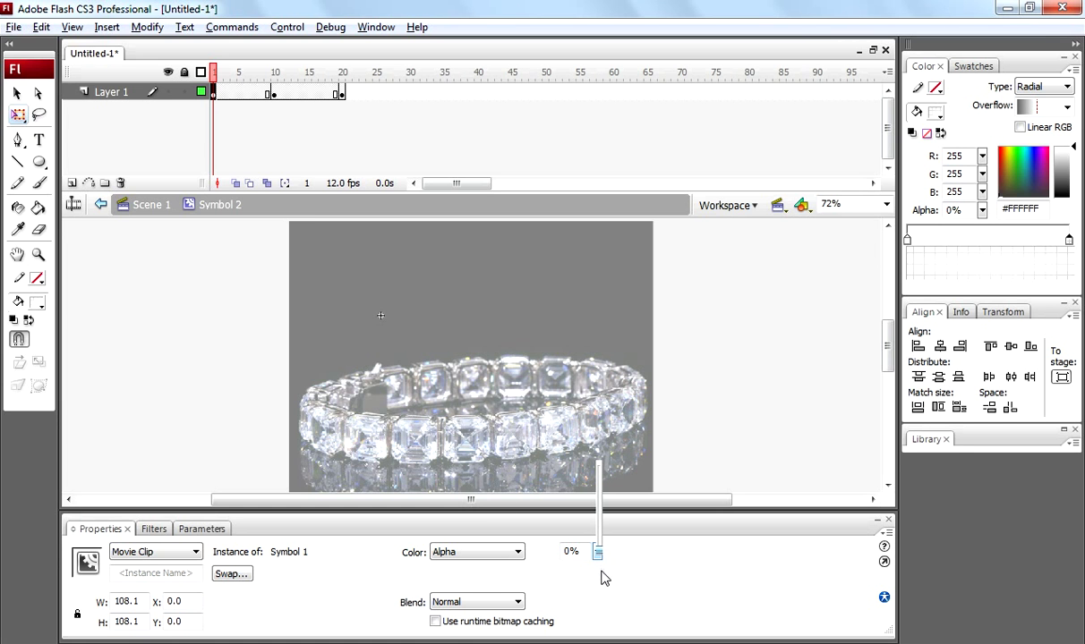
At frame 20, shrink the star about its centre to about 100 px wide and set its alpha to 0%
left_click(346, 97)
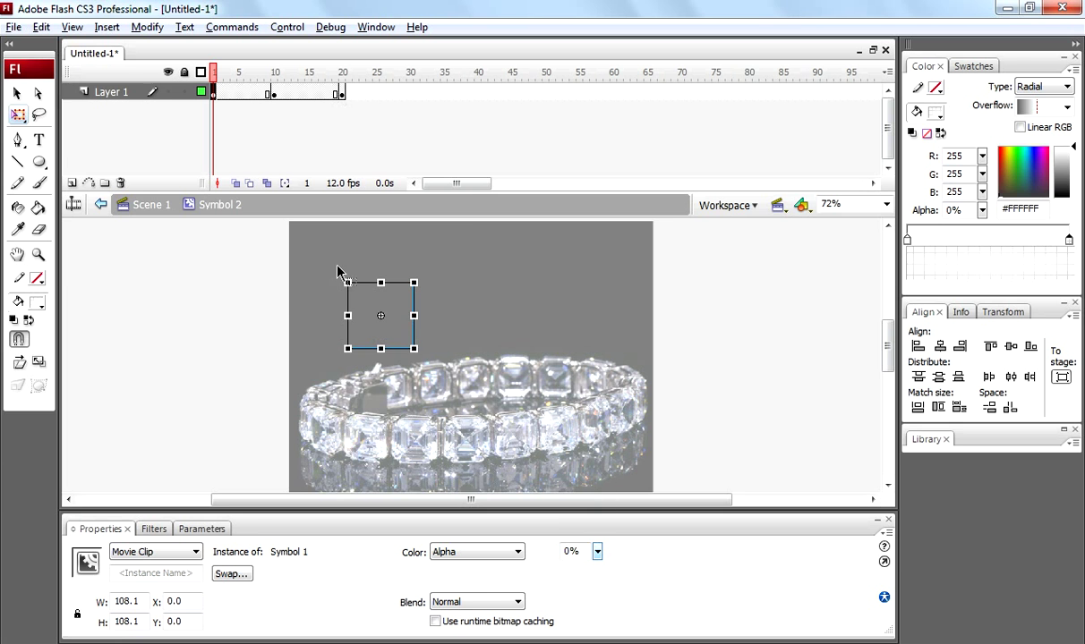
left_click(341, 94)
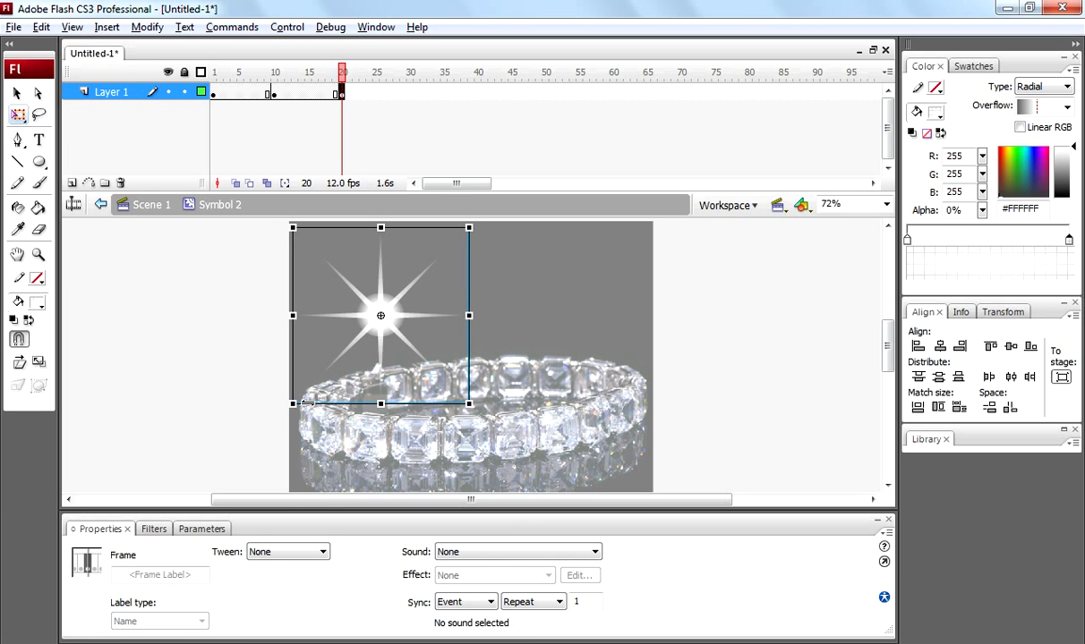
left_click_drag(339, 424, 484, 421)
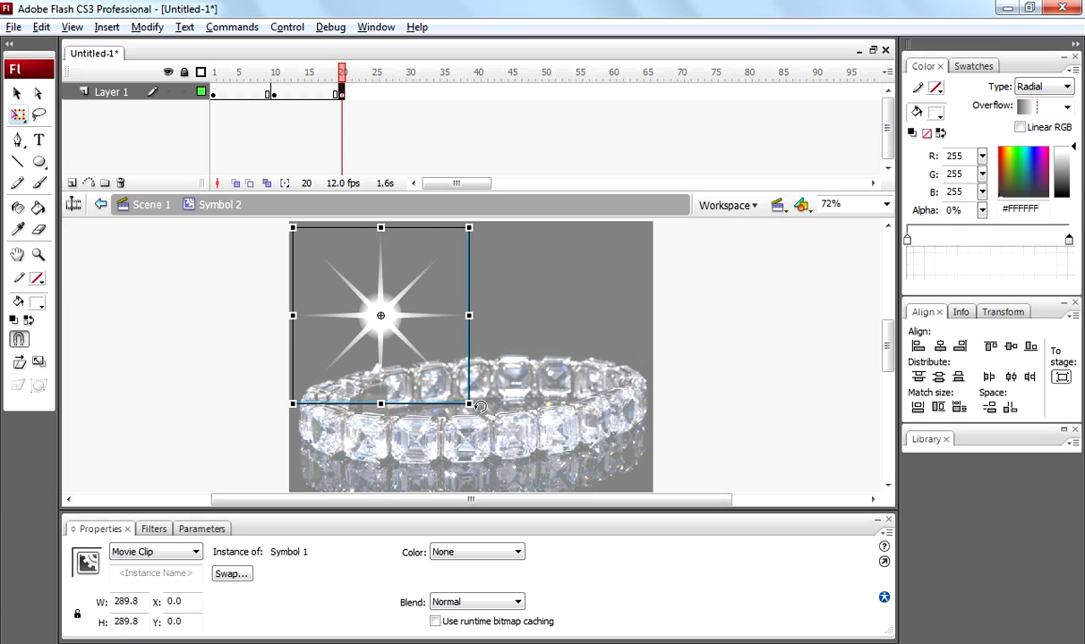
left_click_drag(470, 404, 419, 347)
left_click(472, 553)
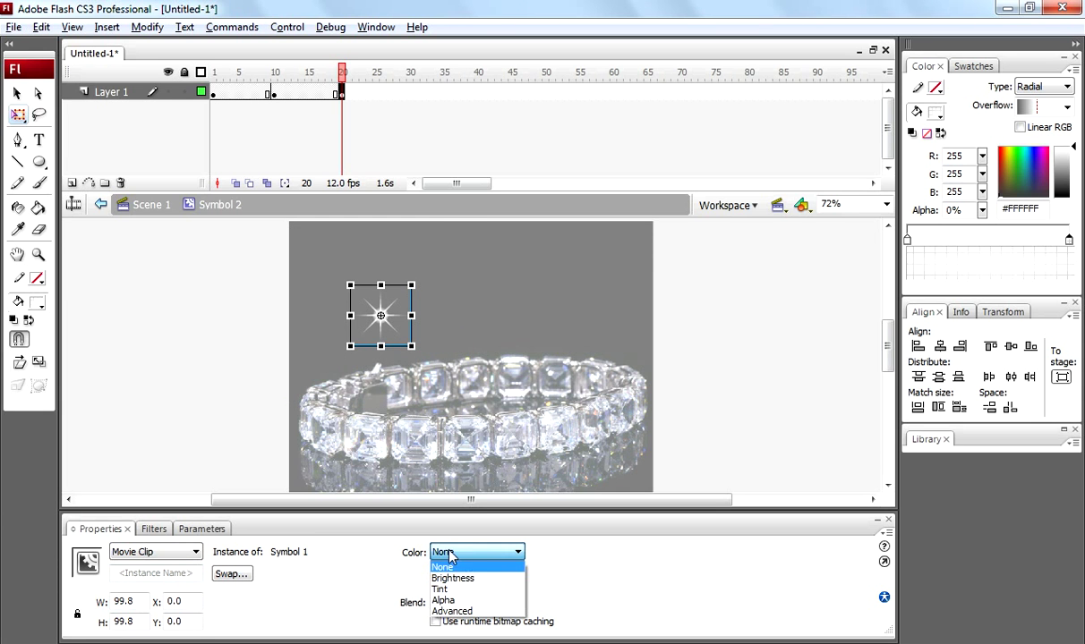
left_click(444, 601)
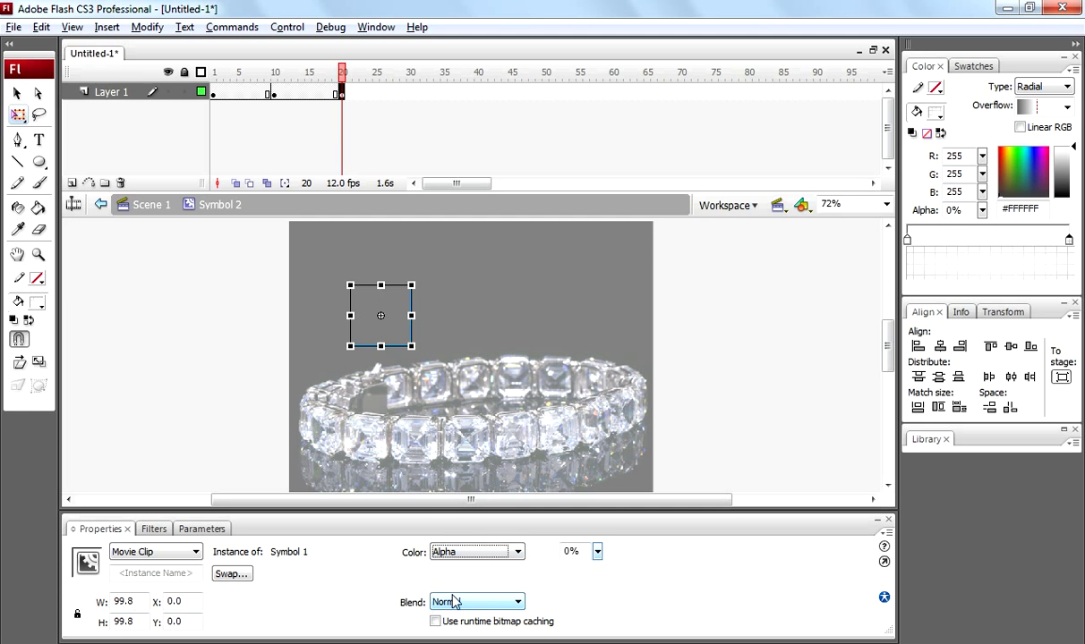
At frame 10, scale the star down about its centre to about 209 px wide
left_click(274, 95)
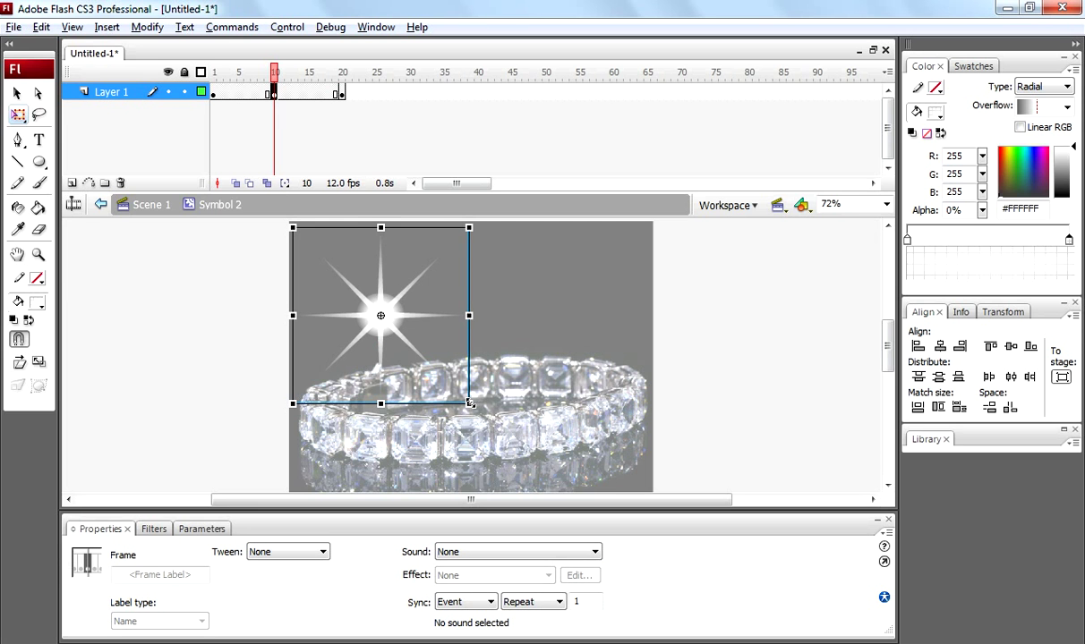
left_click_drag(468, 404, 458, 386)
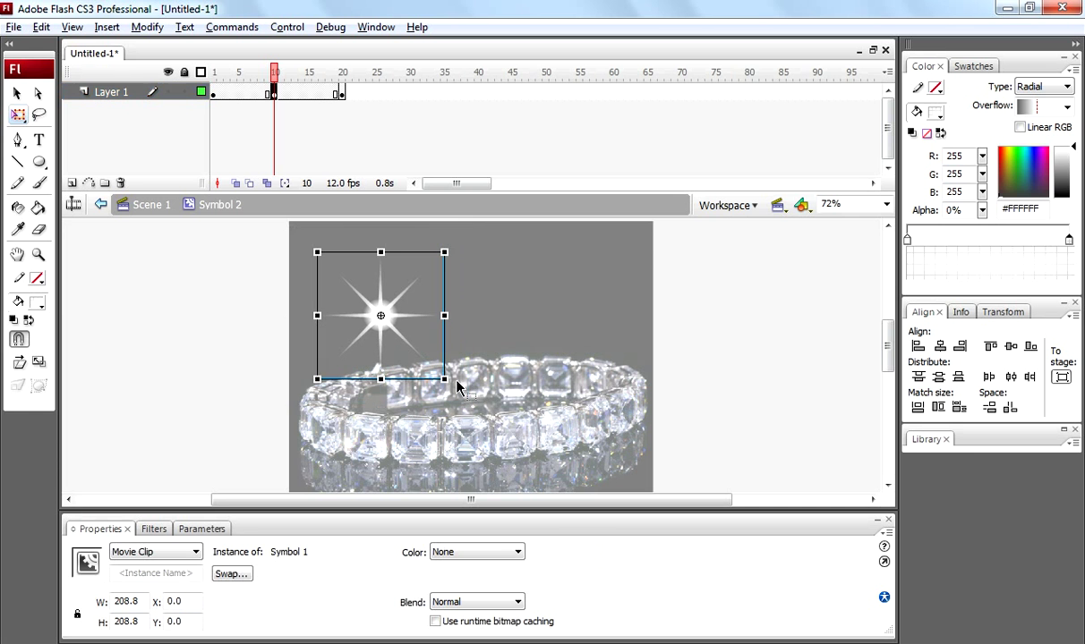
Create motion tweens between frames 1 and 10 and between frames 10 and 20 of the star clip, and return to frame 1
left_click(239, 95)
right_click(240, 95)
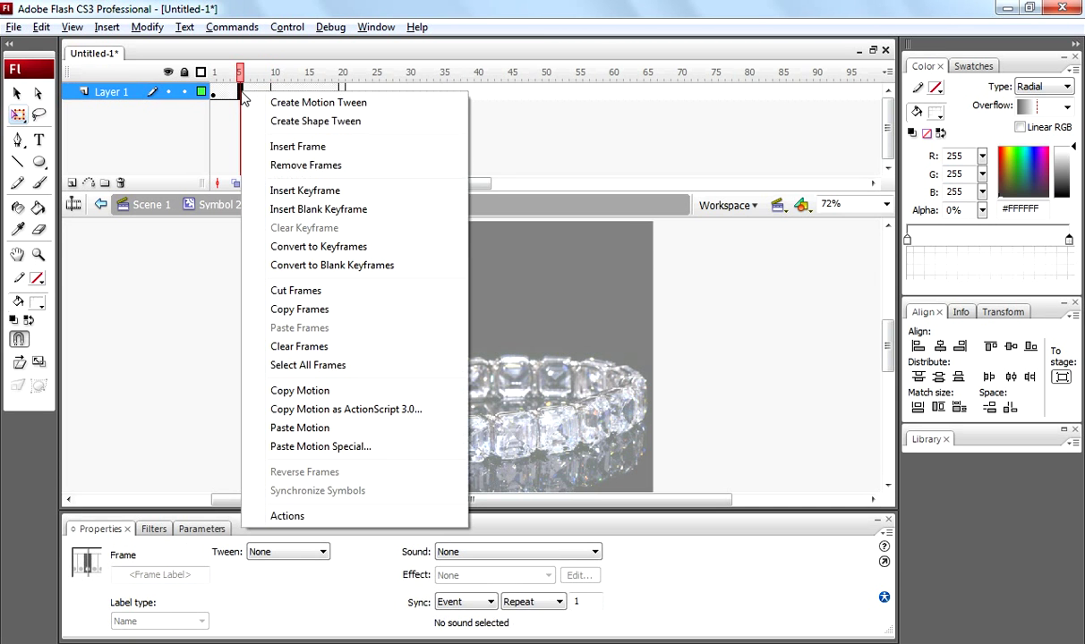
left_click(278, 103)
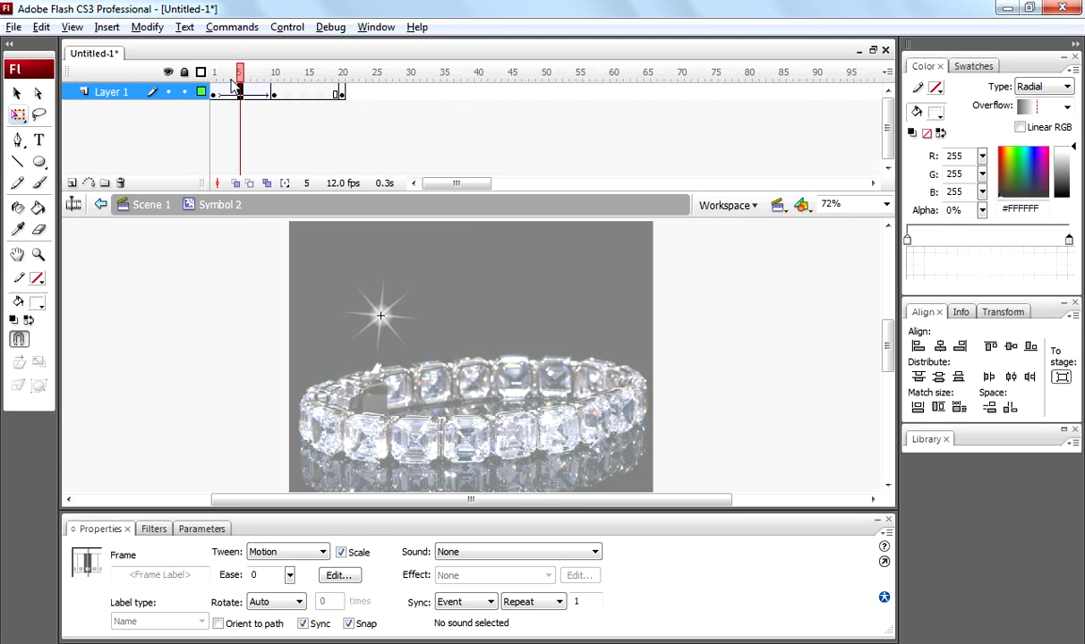
right_click(295, 94)
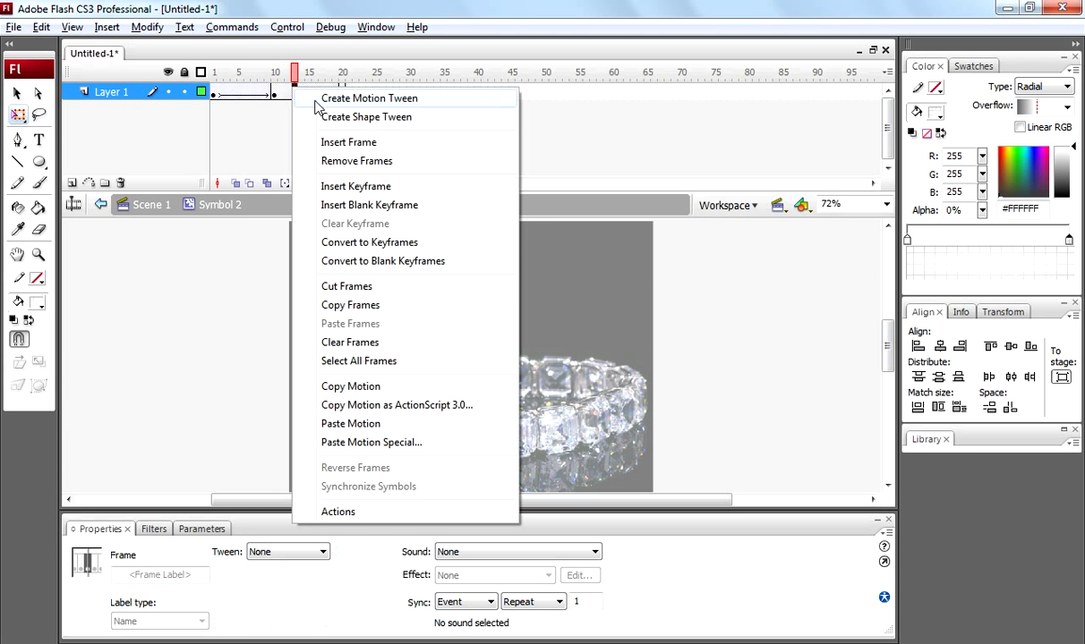
left_click(326, 98)
left_click_drag(295, 72, 213, 71)
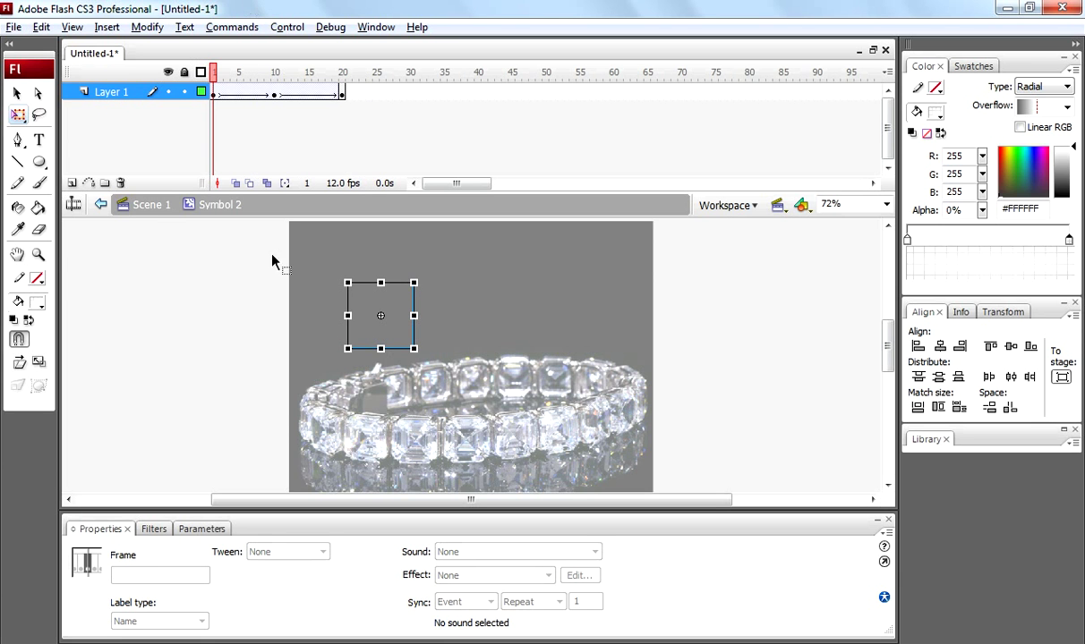
Return to Scene 1, move the star clip onto a stone at the bracelet's front right, and preview the movie
left_click(149, 205)
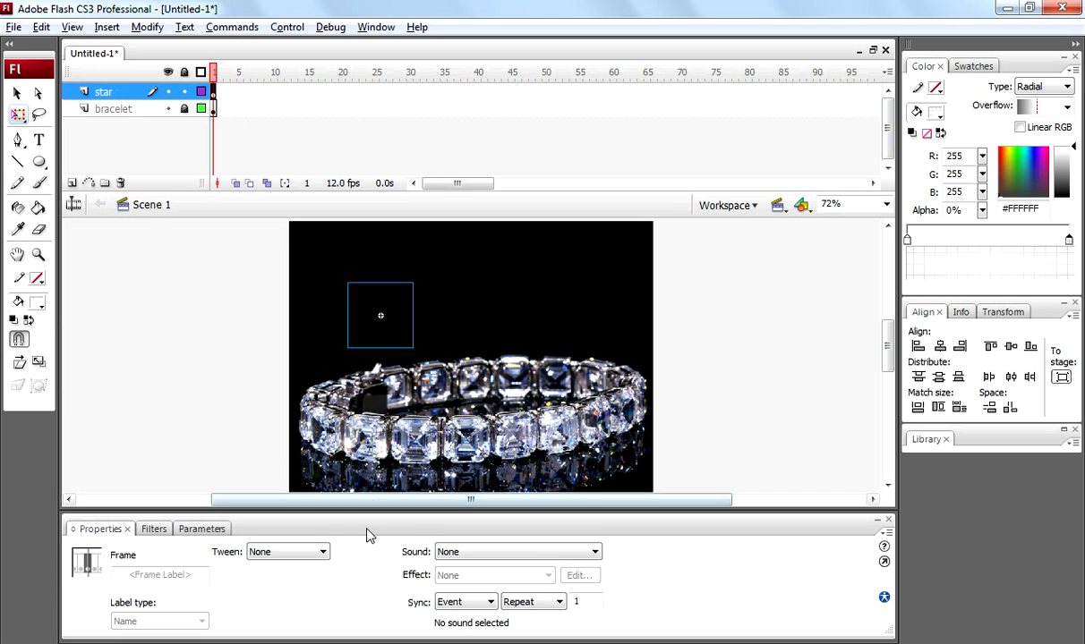
left_click(366, 534)
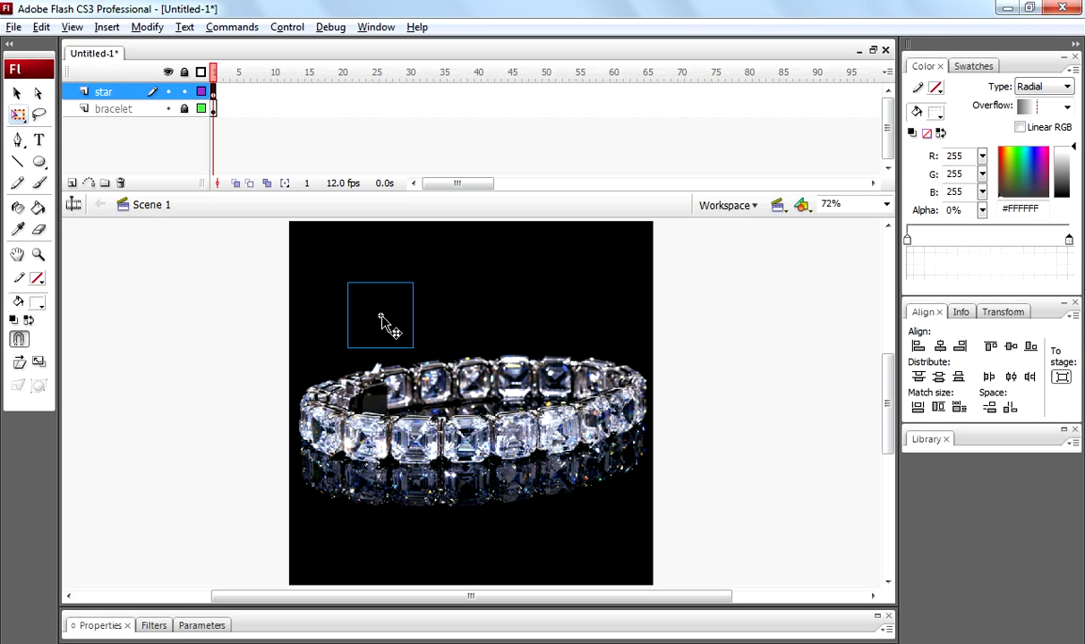
left_click_drag(380, 316, 535, 428)
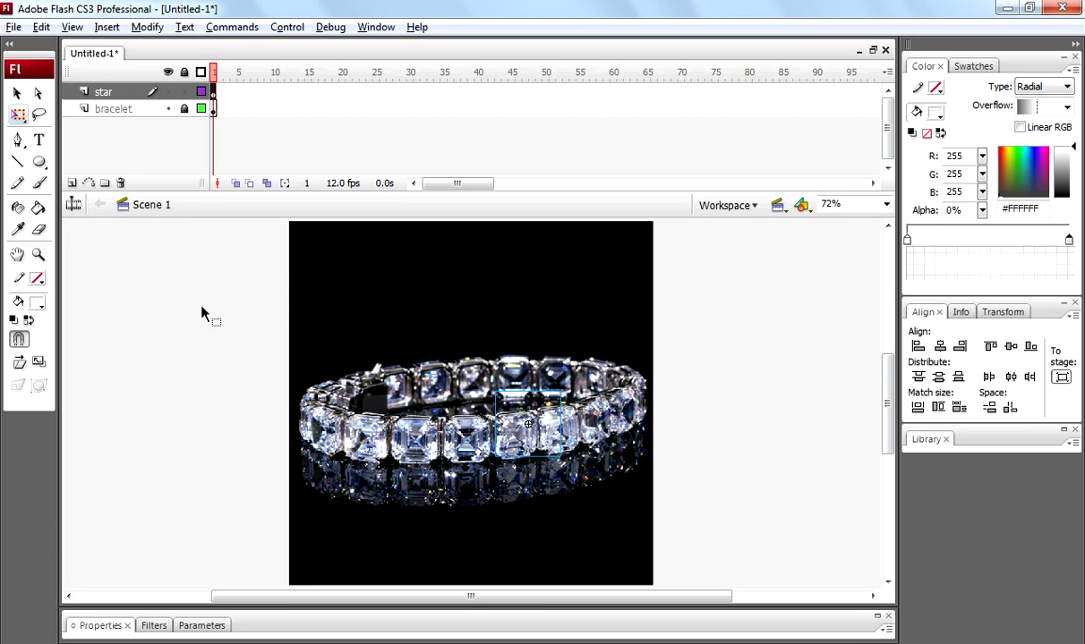
key("ctrl+Return")
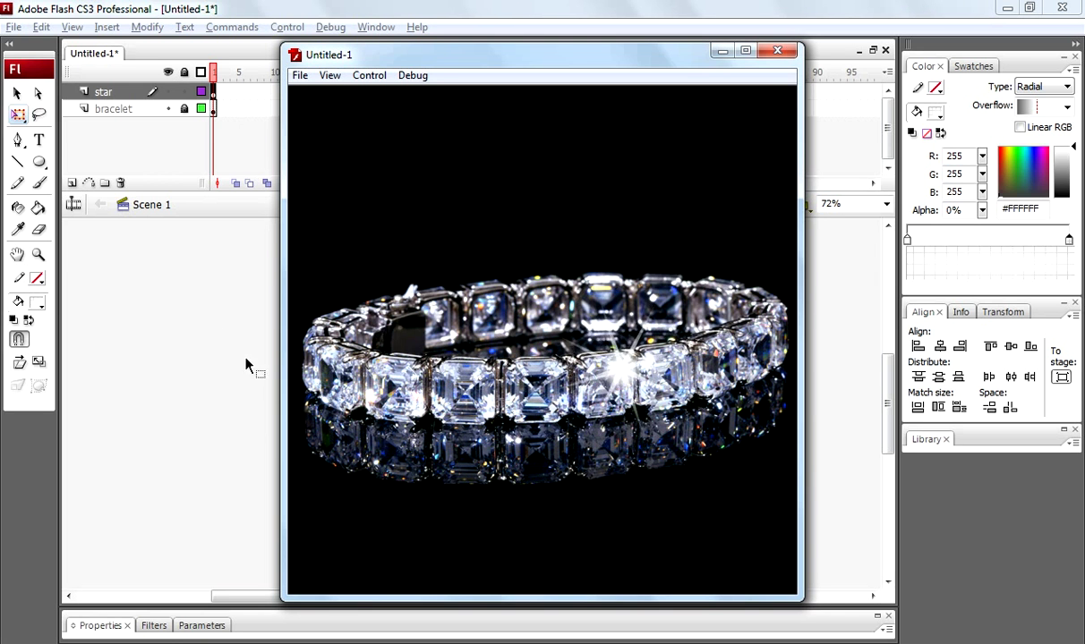
left_click(777, 51)
Shrink the star clip on the bracelet about its centre to roughly two thirds of its size and preview the movie
left_click(530, 426)
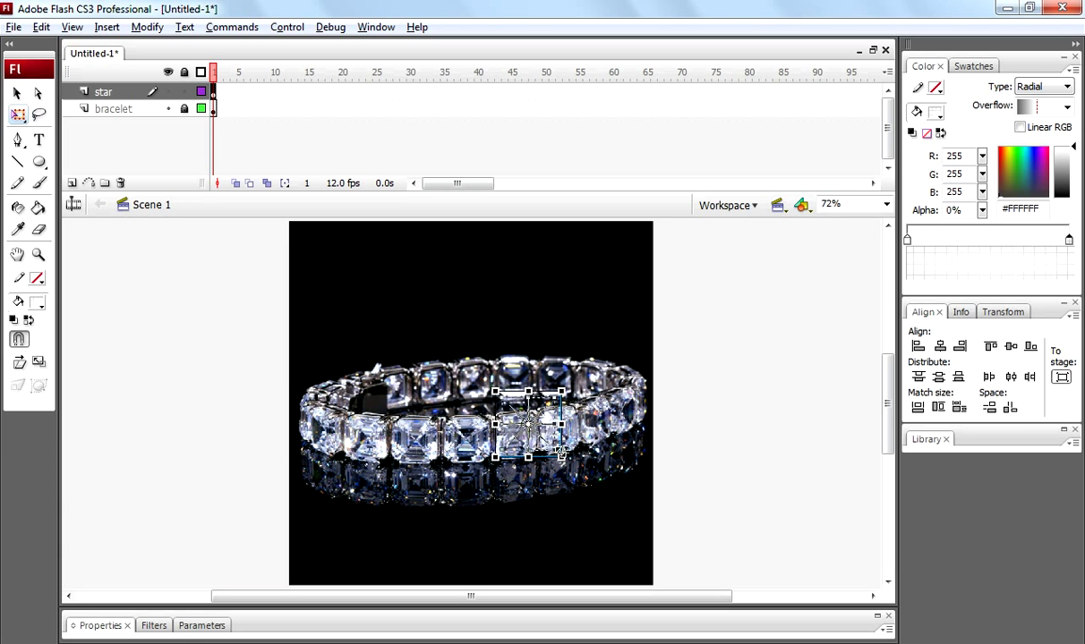
left_click_drag(560, 448, 550, 445)
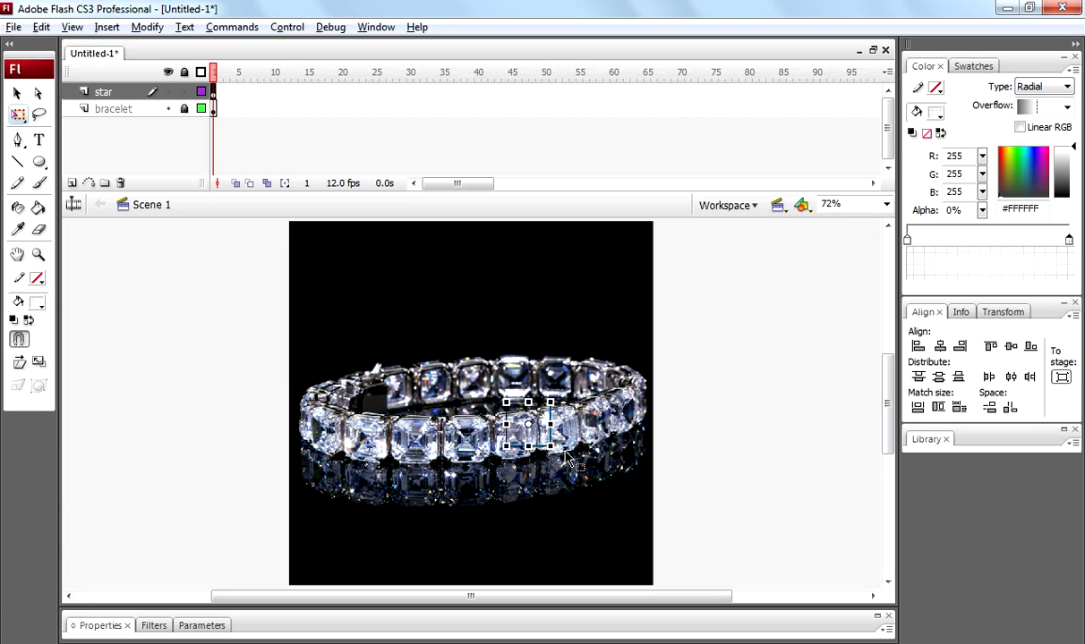
key("ctrl+Return")
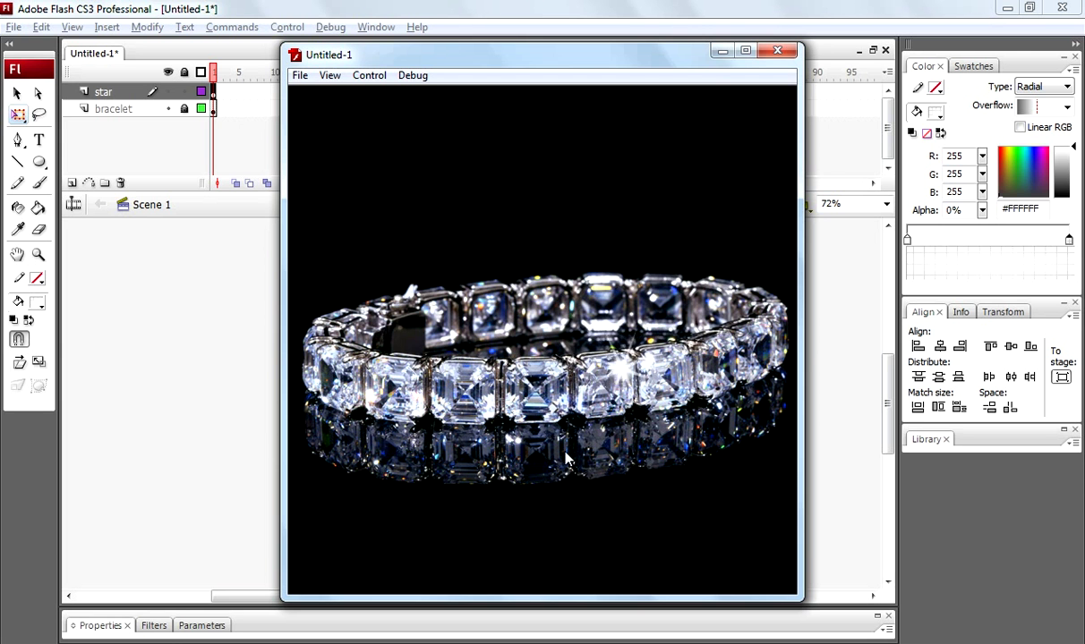
left_click(777, 50)
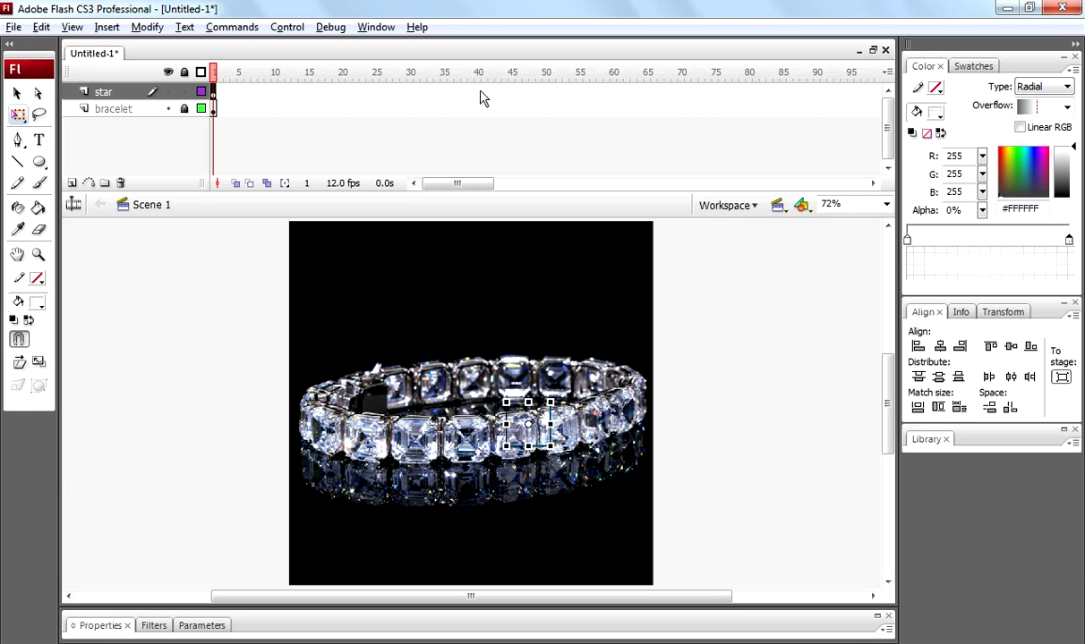
Extend the star and bracelet layers to frame 40
left_click_drag(479, 93, 479, 109)
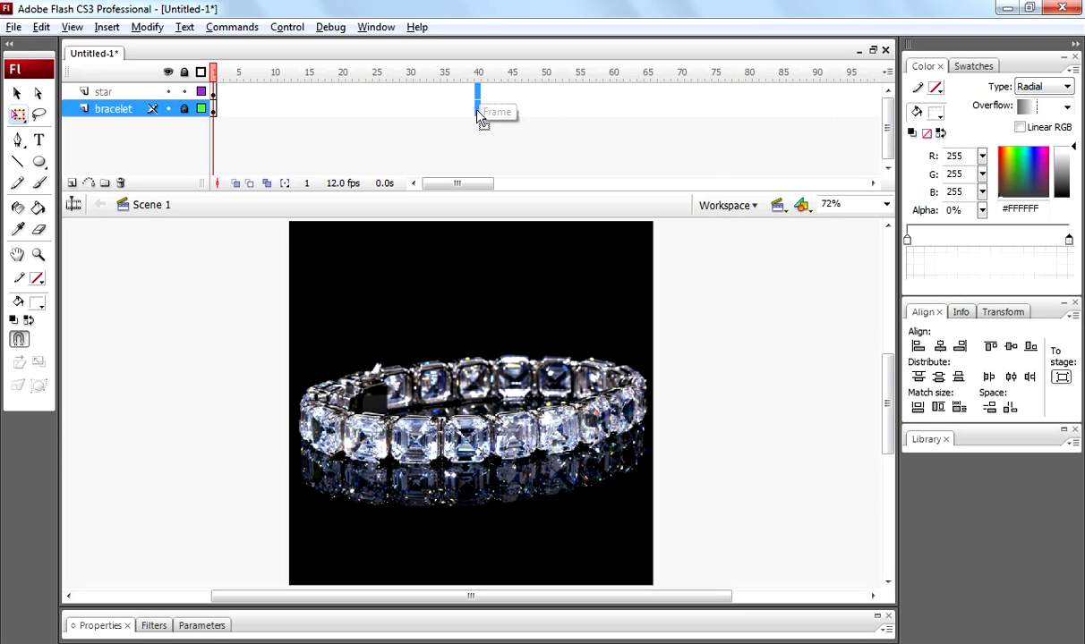
right_click(476, 112)
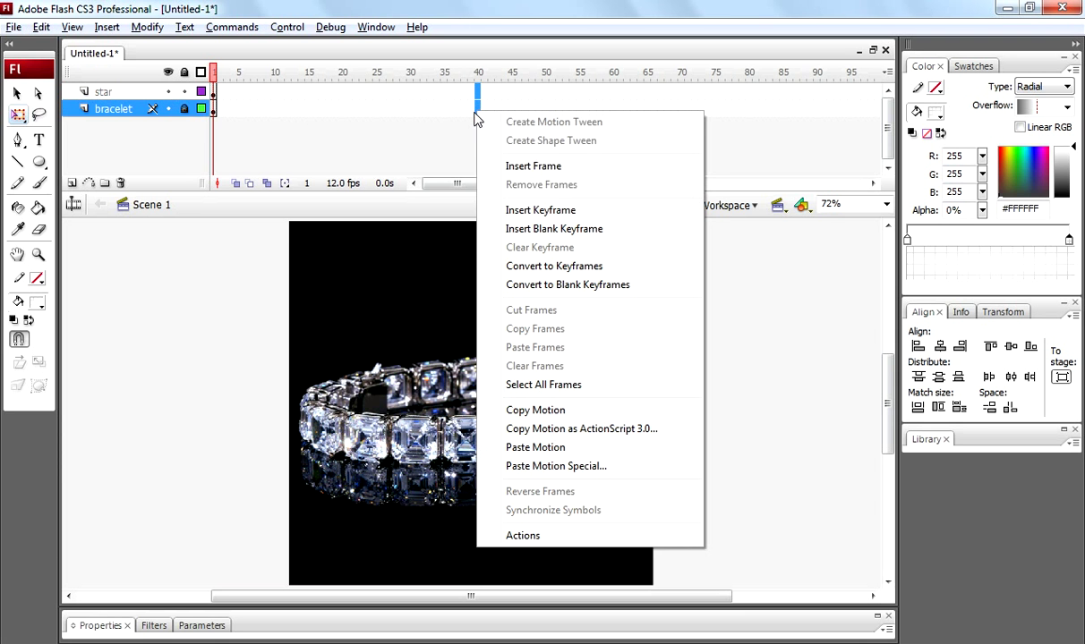
left_click(535, 166)
Add a layer above the star layer, copy the star keyframe onto it, and shift the copy to start at frame 20
left_click(71, 183)
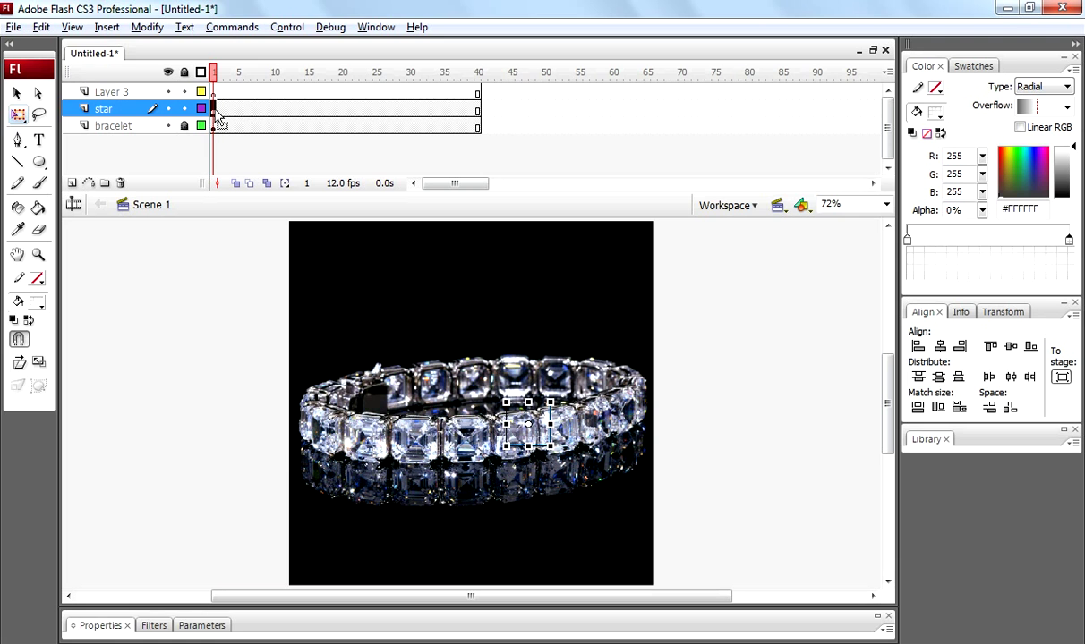
left_click_drag(216, 116, 215, 114)
left_click_drag(215, 111, 215, 93)
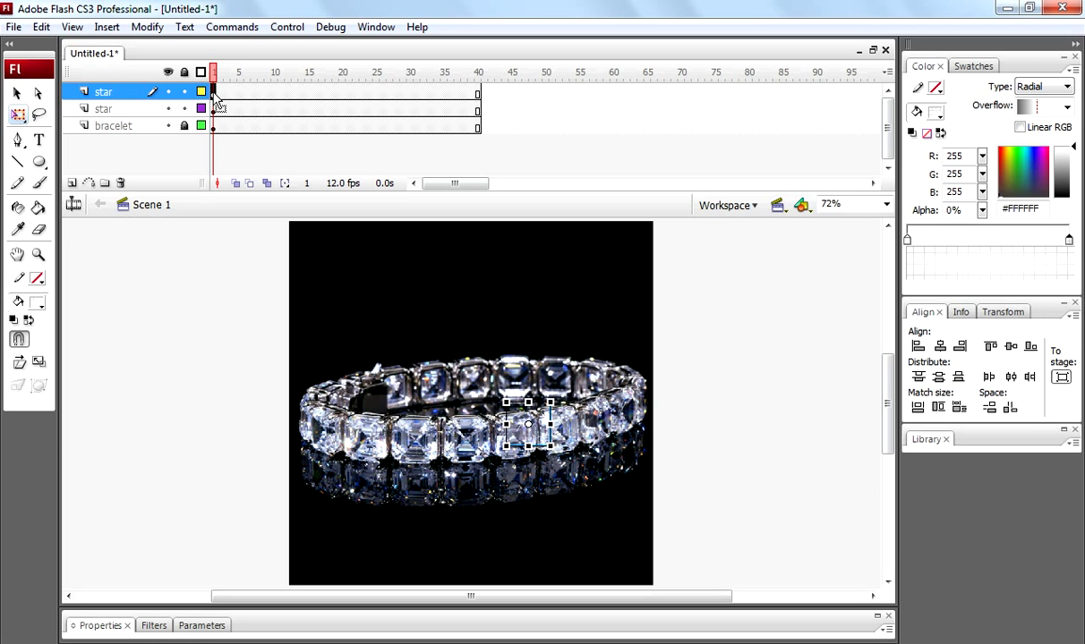
left_click_drag(215, 95, 346, 96)
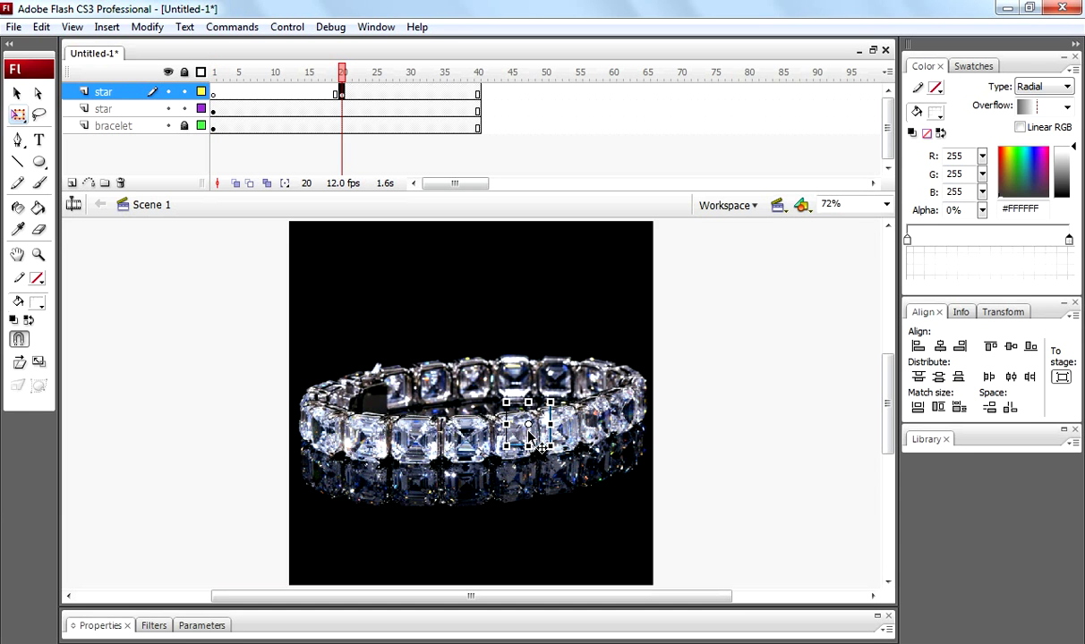
Move the copied star at frame 20 onto a stone at the bracelet's front left and preview the movie
left_click_drag(526, 436, 357, 438)
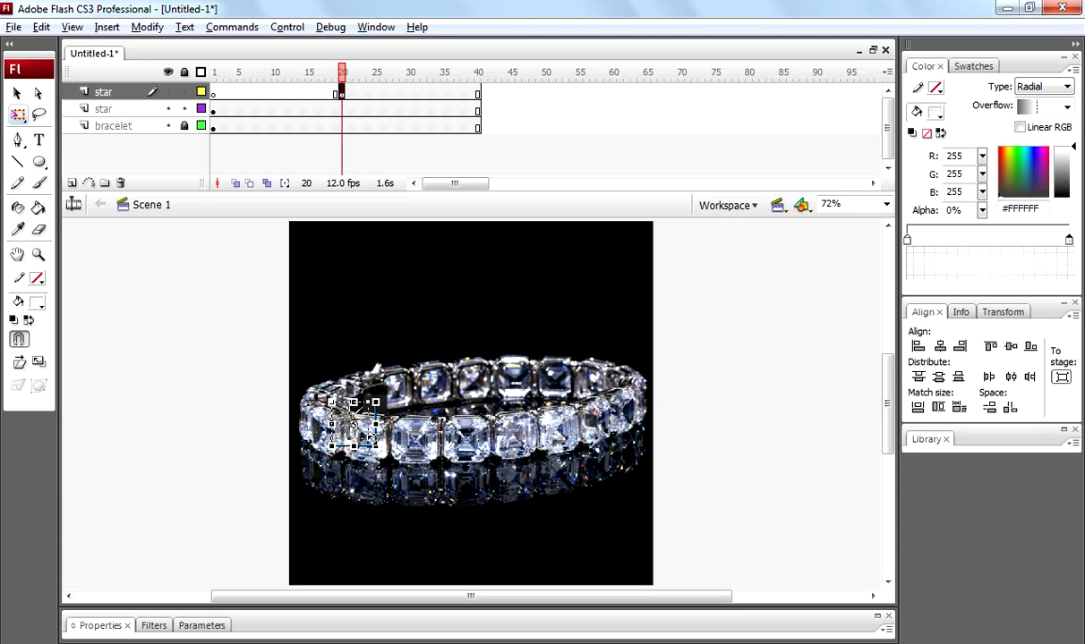
left_click(258, 394)
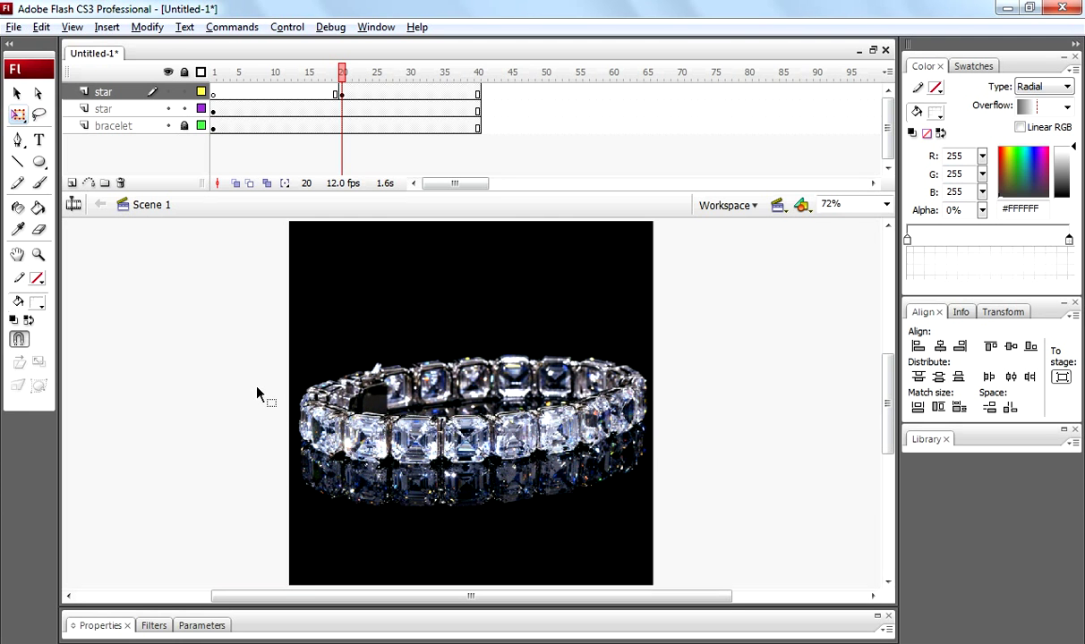
key("ctrl+Return")
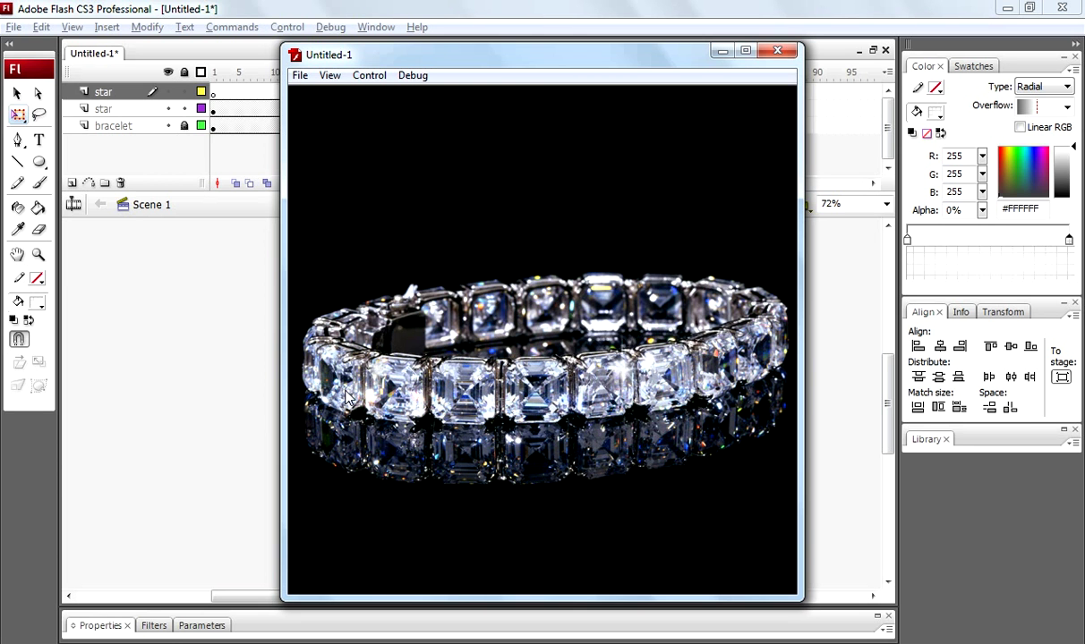
left_click(777, 50)
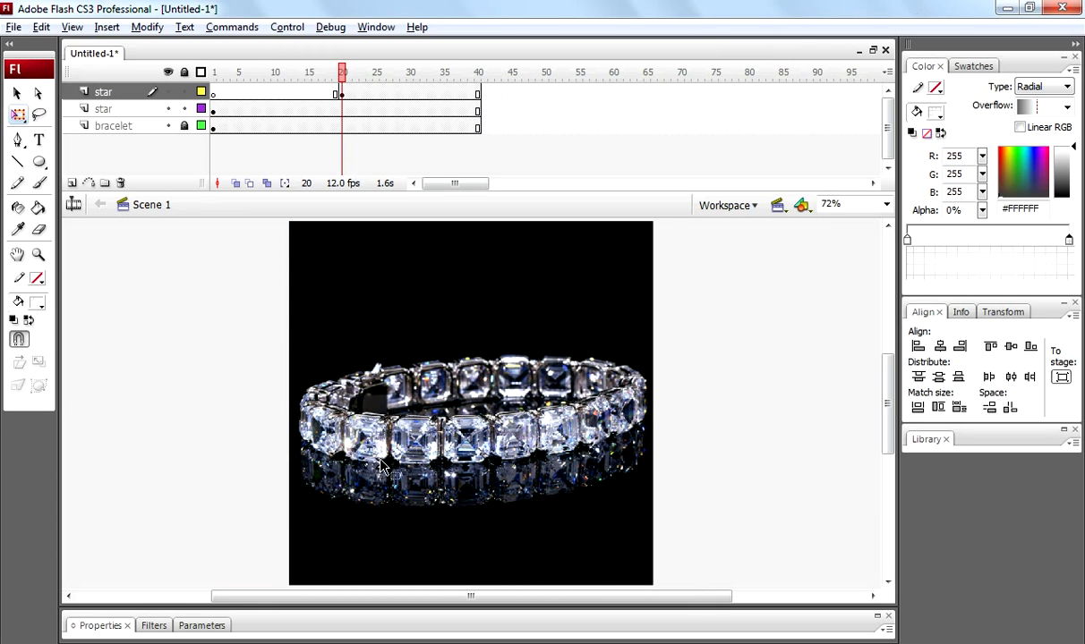
Shrink the copied star at the bracelet's front left about its centre to roughly two thirds of its size and preview the movie
left_click(354, 423)
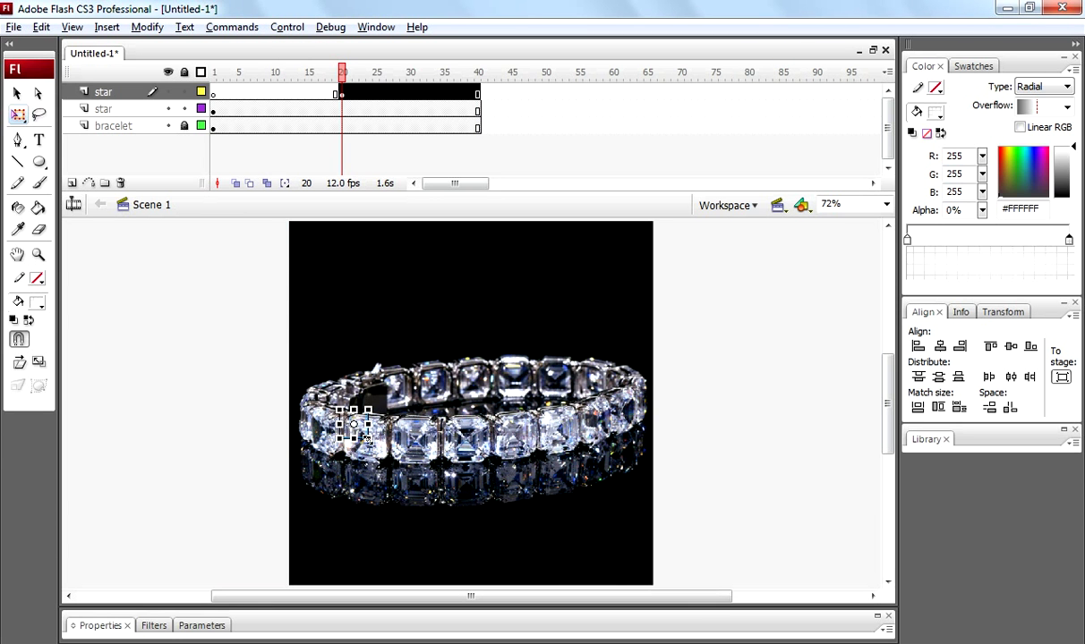
left_click_drag(371, 452, 374, 462)
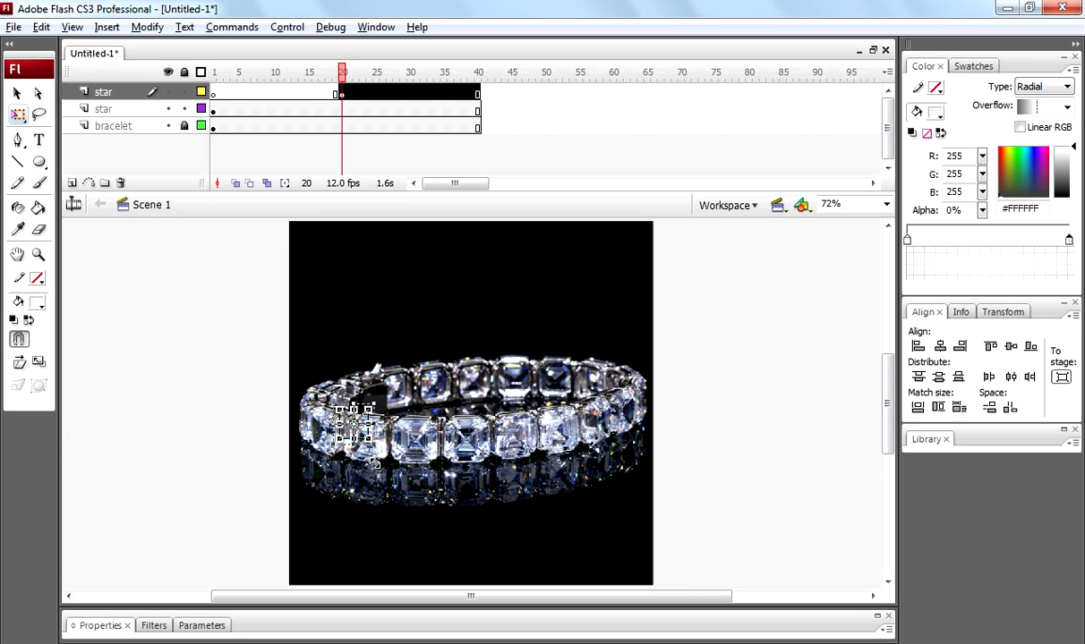
left_click(250, 452)
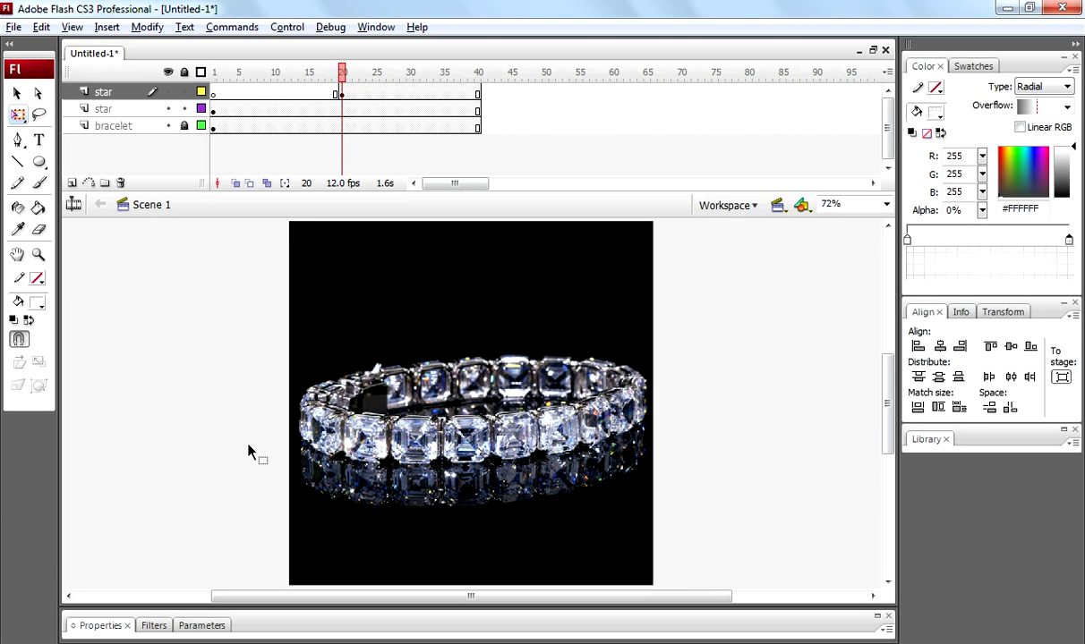
key("ctrl+Return")
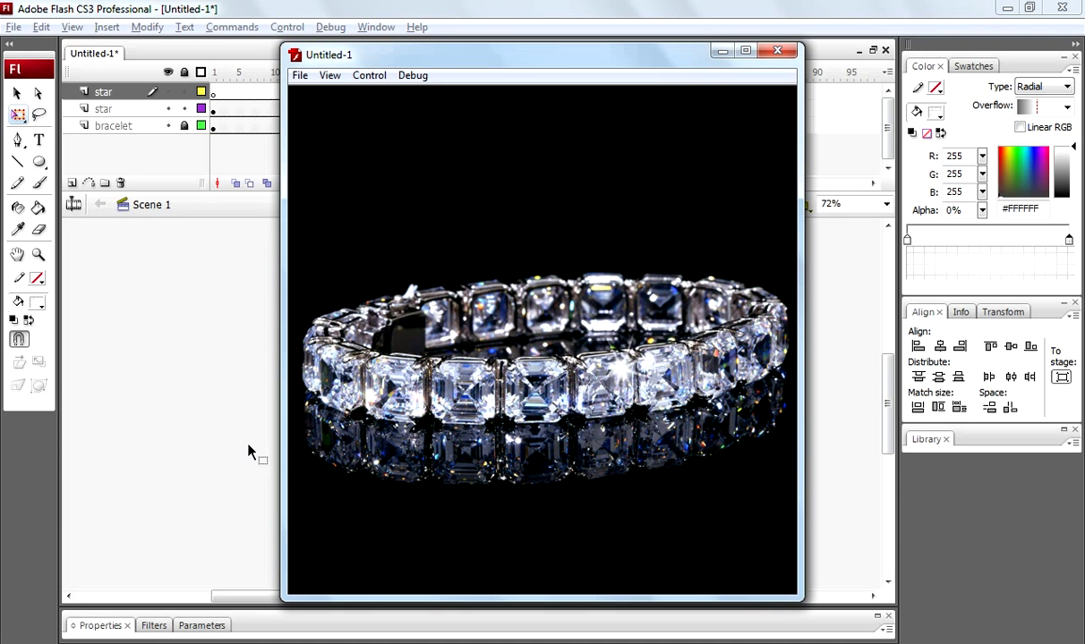